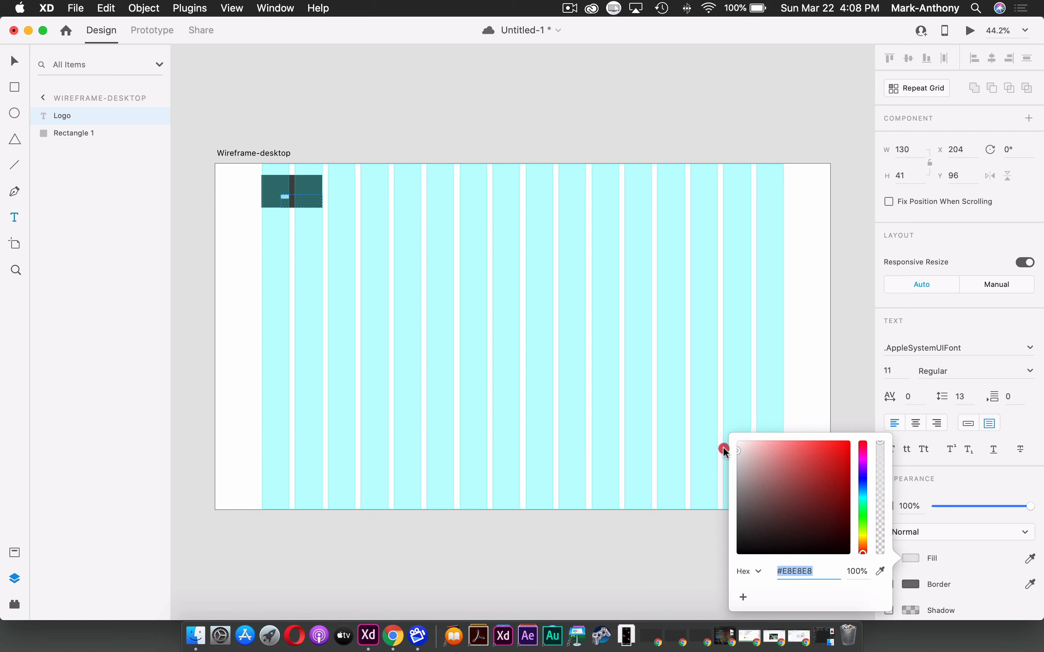
Set the Logo text's font to Roboto at size 16.
{"action": "left_click", "coordinate": [984, 343]}
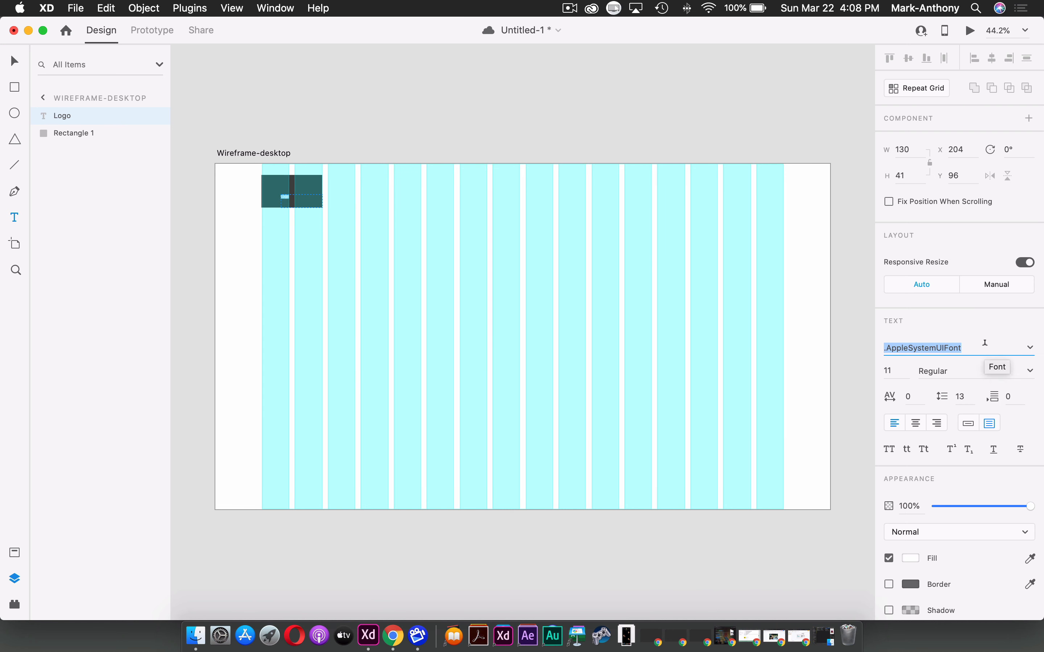
{"action": "type", "text": "Roboto"}
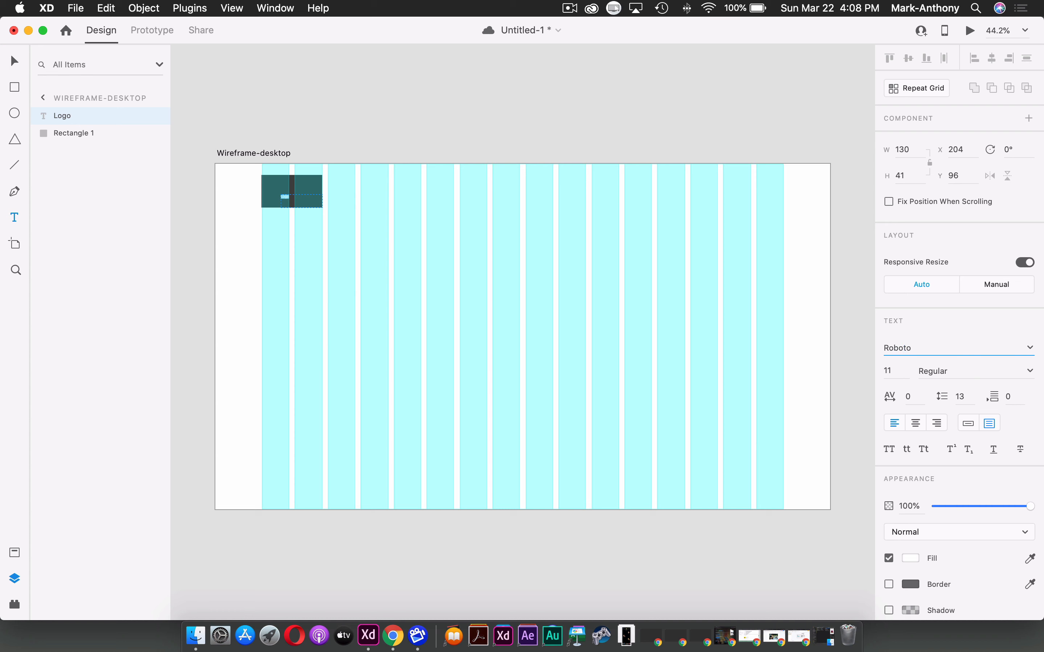
{"action": "key", "text": "Return"}
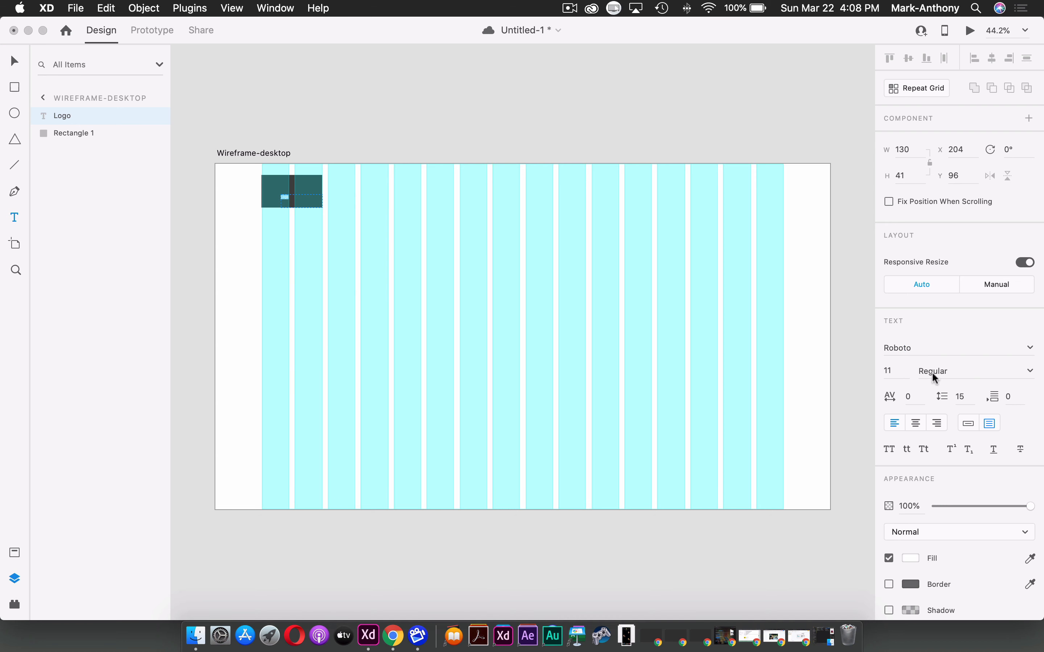
{"action": "left_click", "coordinate": [872, 369]}
{"action": "type", "text": "16"}
{"action": "key", "text": "Return"}
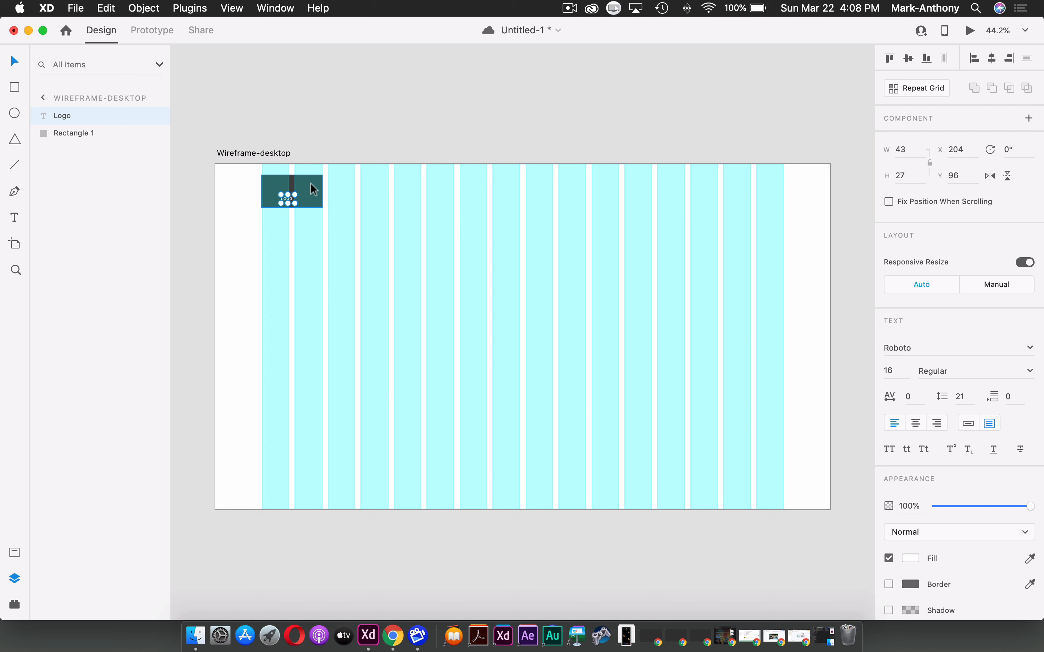
Centre the Logo text vertically and horizontally on the dark logo rectangle.
{"action": "left_click", "coordinate": [310, 185], "text": "shift"}
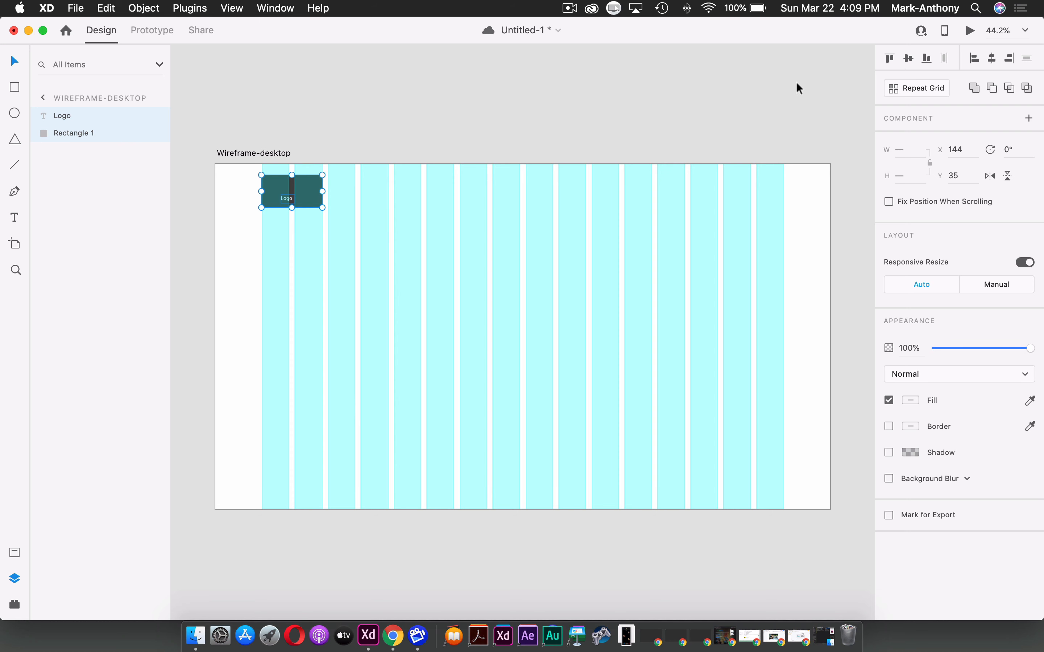
{"action": "left_click", "coordinate": [909, 61]}
{"action": "left_click", "coordinate": [993, 60]}
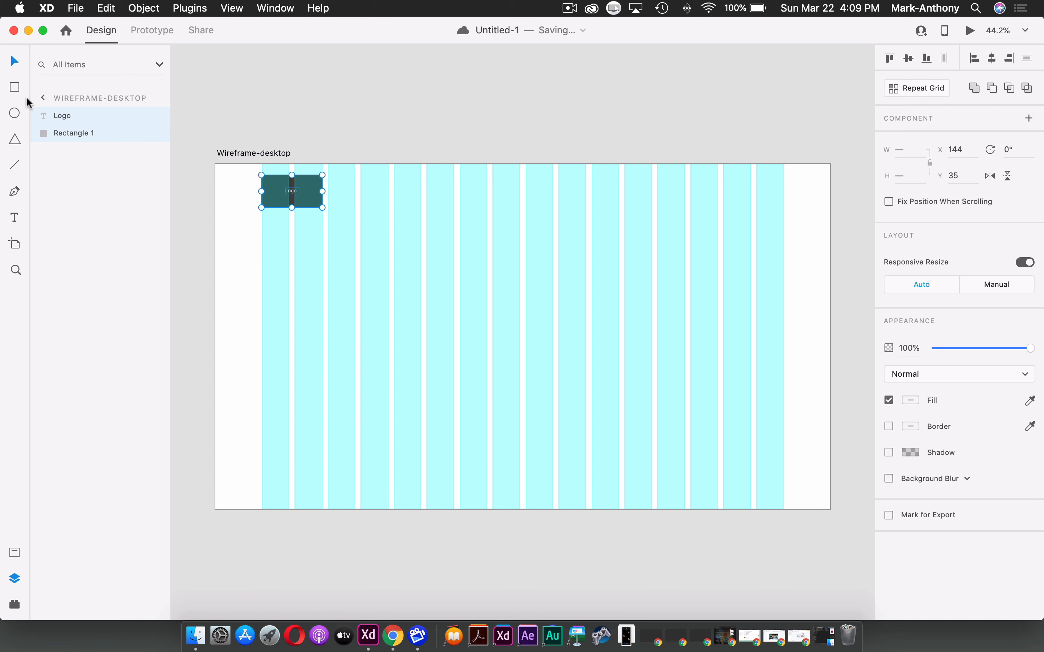
Add an uppercase WOMAN navigation label in Avenir Heavy 16 beside the logo, and duplicate it about 190 px to the right as MAN.
{"action": "left_click", "coordinate": [15, 212]}
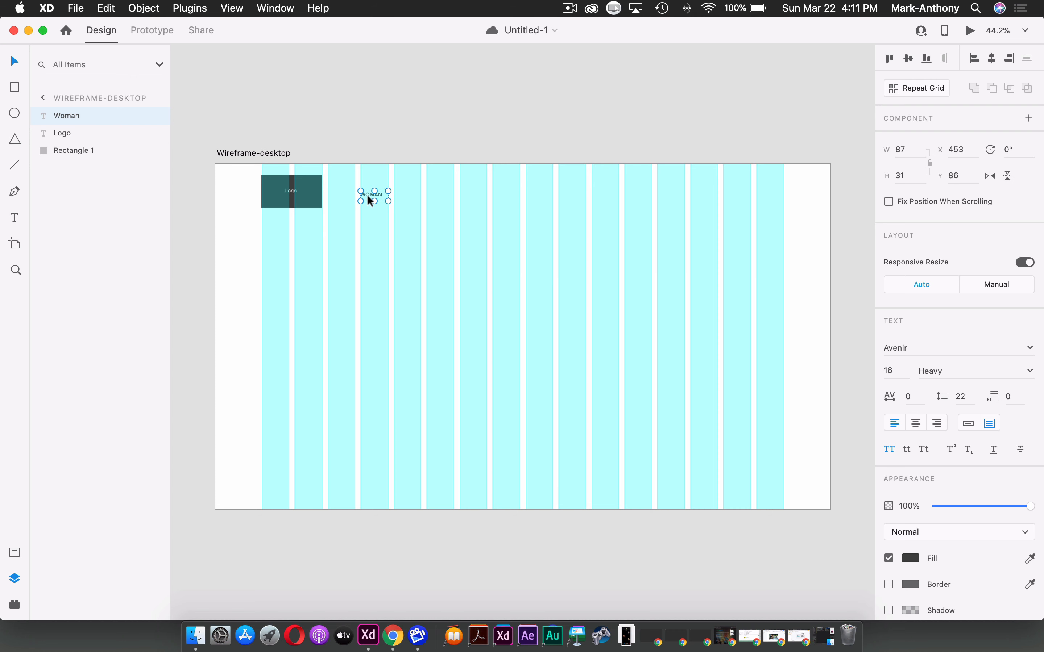
{"action": "left_click_drag", "start_coordinate": [368, 196], "coordinate": [432, 195]}
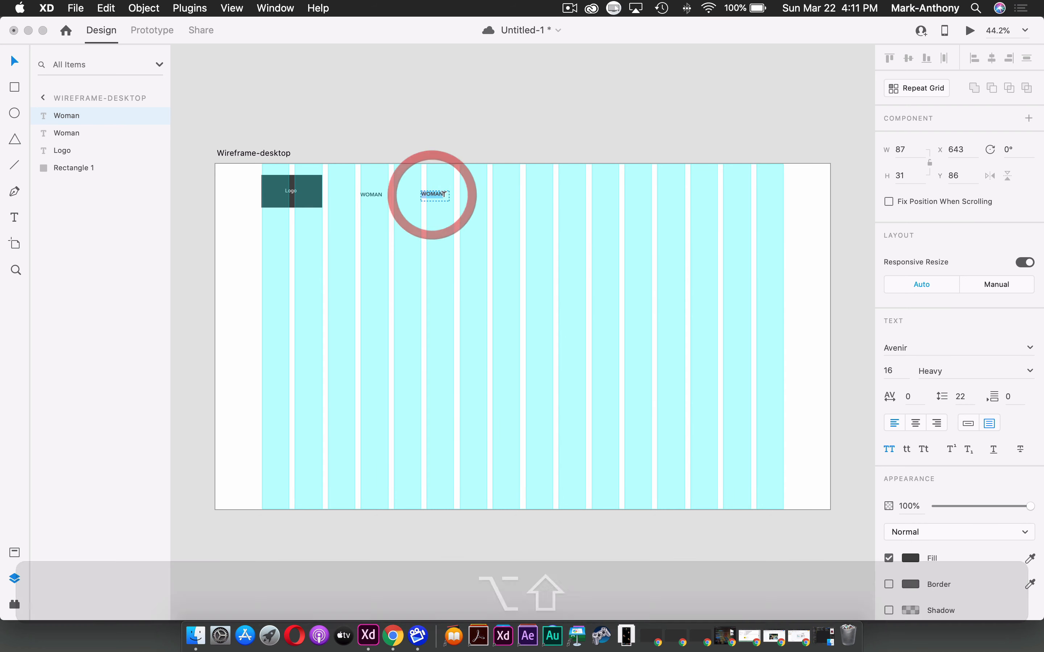
{"action": "type", "text": "MAN"}
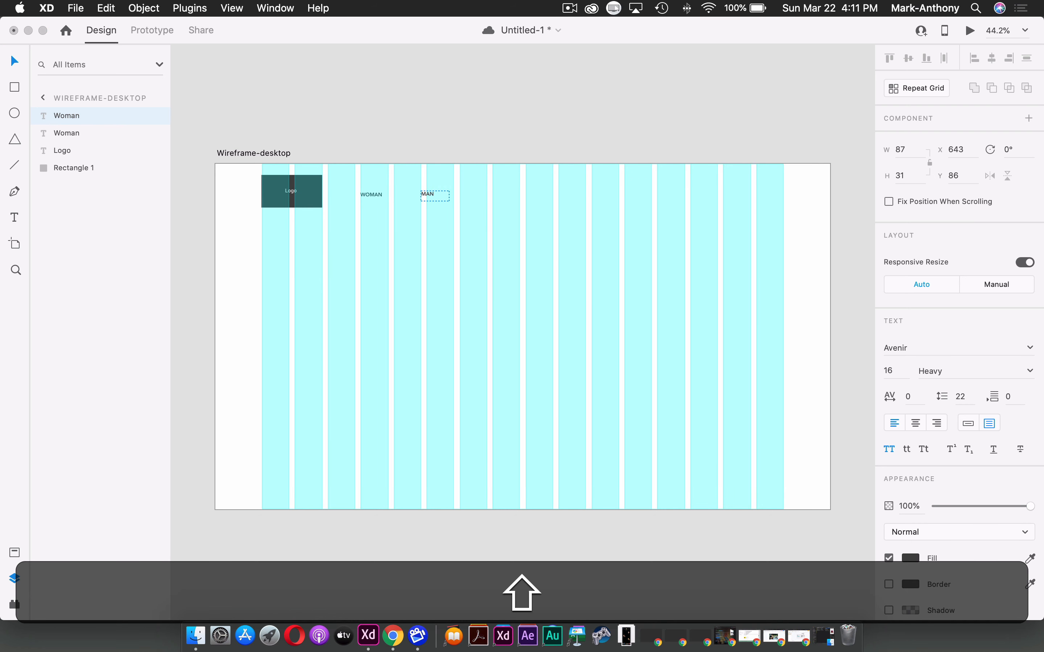
{"action": "key", "text": "Escape"}
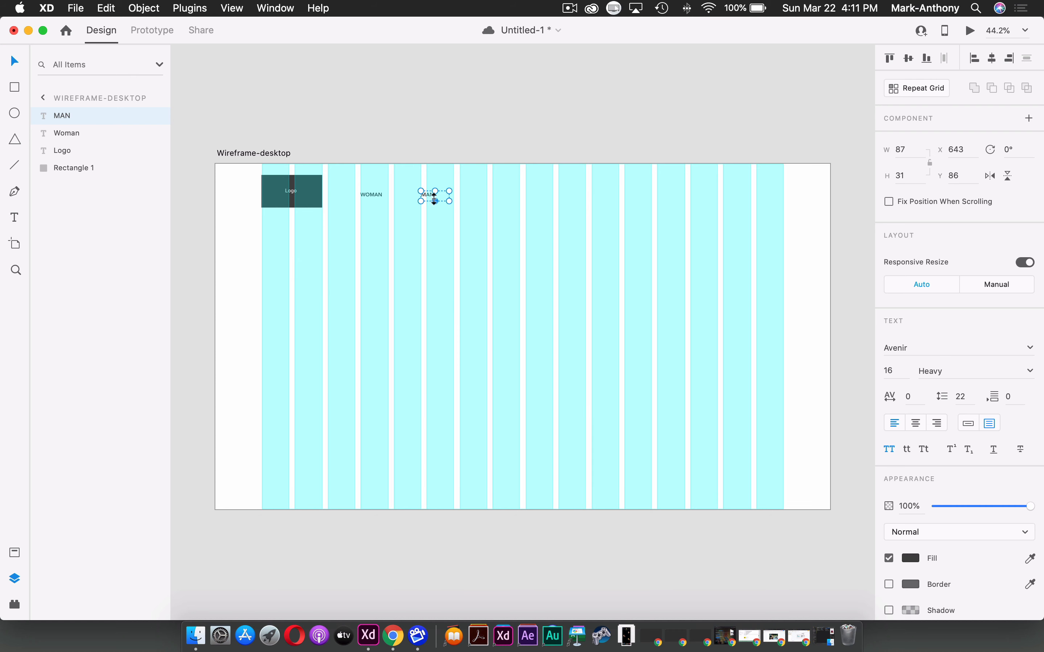
Duplicate the MAN label to its right as KIDS, and copy KIDS farther along the row for THE COLLECTION.
{"action": "left_click_drag", "start_coordinate": [428, 193], "coordinate": [474, 198]}
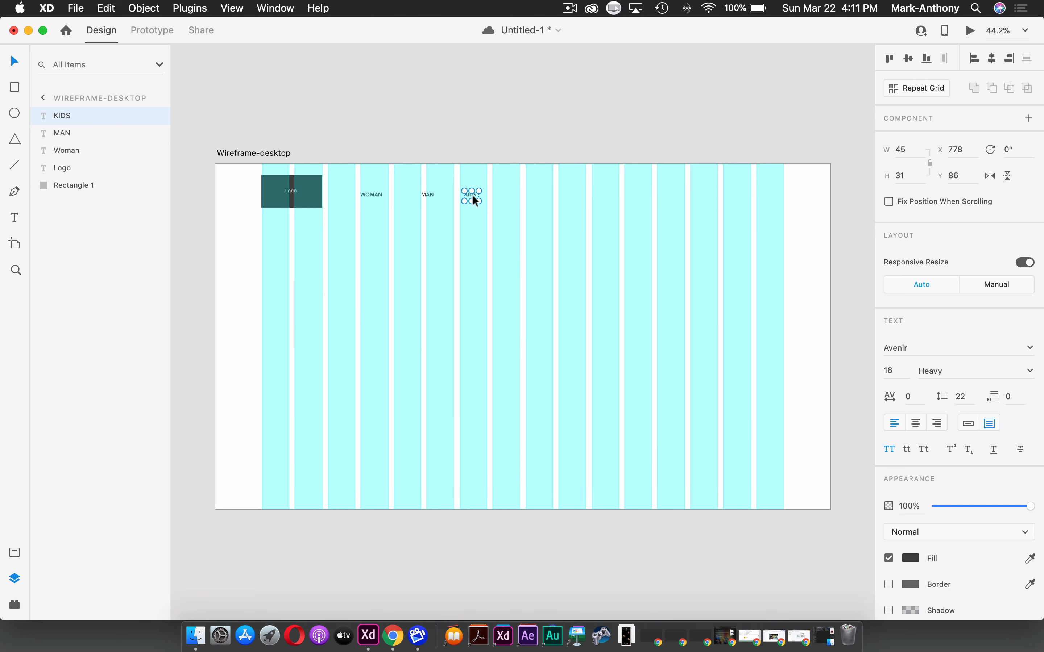
{"action": "left_click_drag", "start_coordinate": [473, 198], "coordinate": [518, 198]}
{"action": "double_click", "coordinate": [517, 195]}
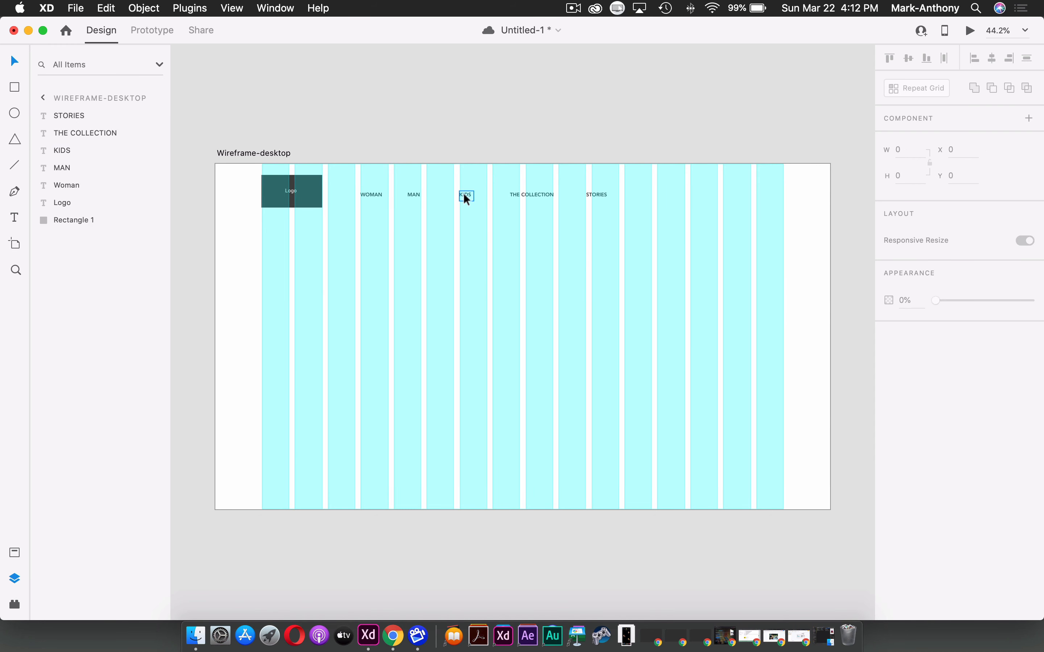
Shift the KIDS, THE COLLECTION and STORIES labels left to tighten the navigation row.
{"action": "left_click_drag", "start_coordinate": [463, 192], "coordinate": [450, 192]}
{"action": "left_click_drag", "start_coordinate": [527, 200], "coordinate": [502, 198]}
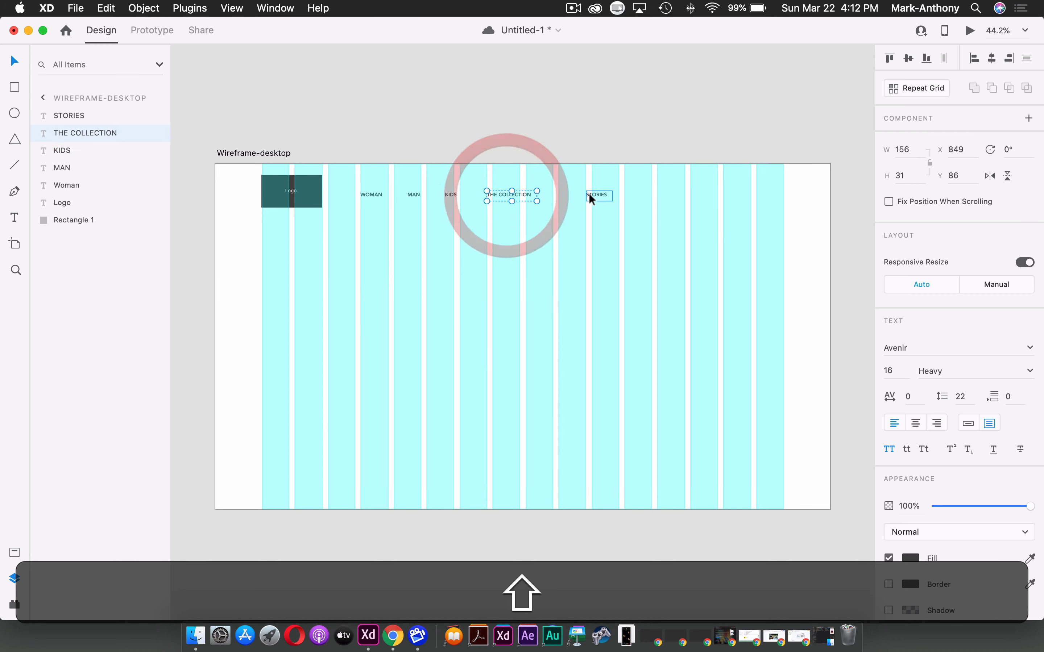
{"action": "left_click_drag", "start_coordinate": [590, 197], "coordinate": [369, 181]}
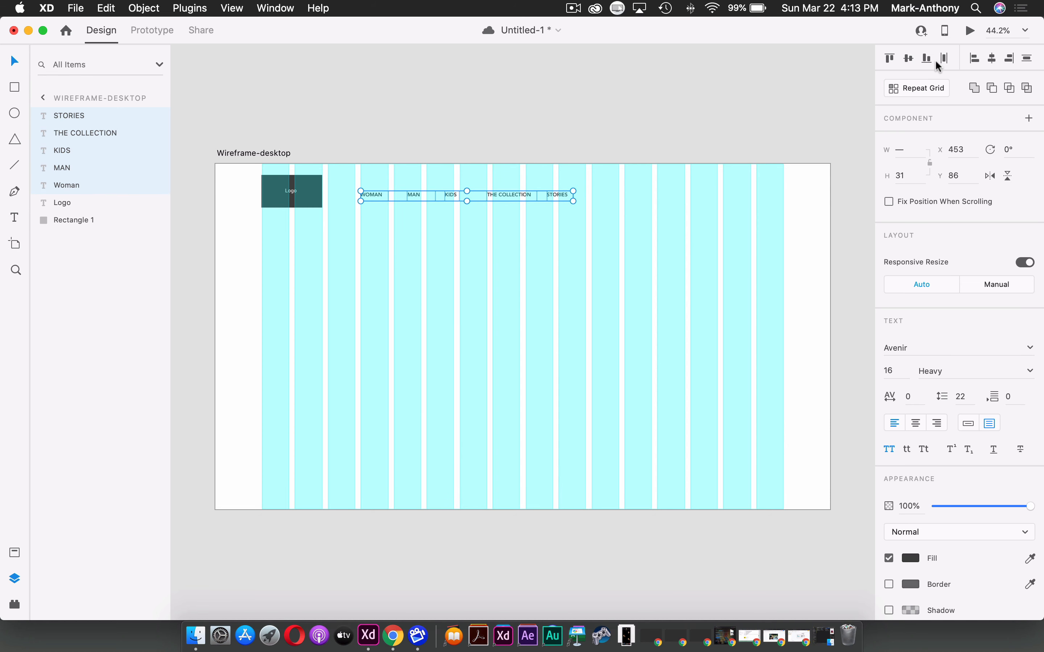
Distribute the five navigation labels horizontally and move the row up level with the Logo text.
{"action": "left_click", "coordinate": [944, 59]}
{"action": "left_click_drag", "start_coordinate": [453, 192], "coordinate": [454, 188]}
{"action": "left_click", "coordinate": [550, 137]}
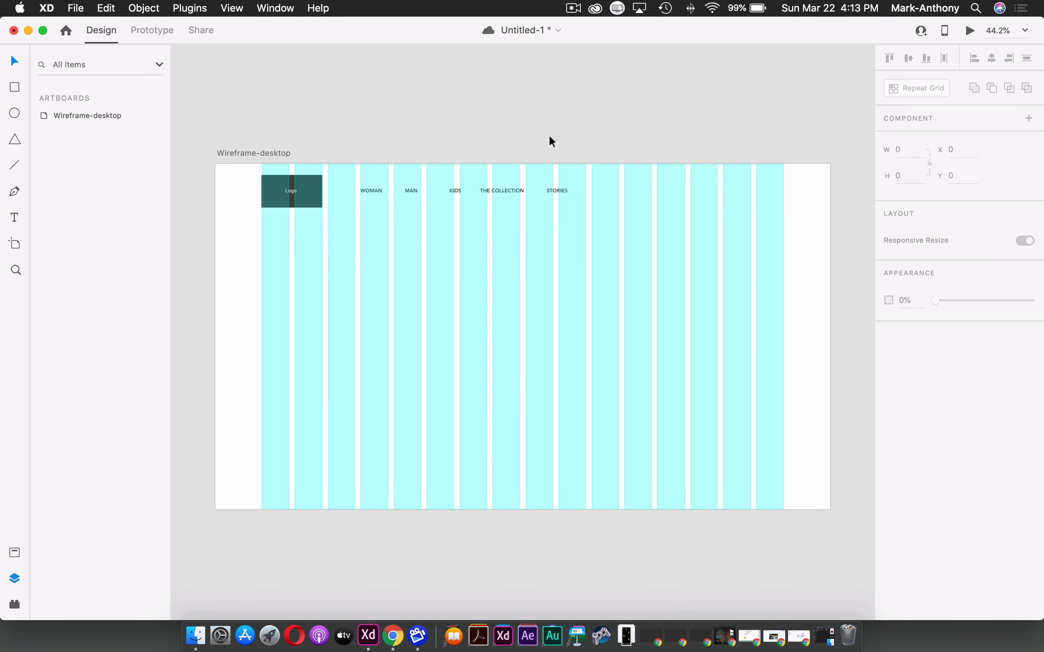
Draw a 1632 px wide banner rectangle across all grid columns below the navigation and set its height to 480.
{"action": "key", "text": "r"}
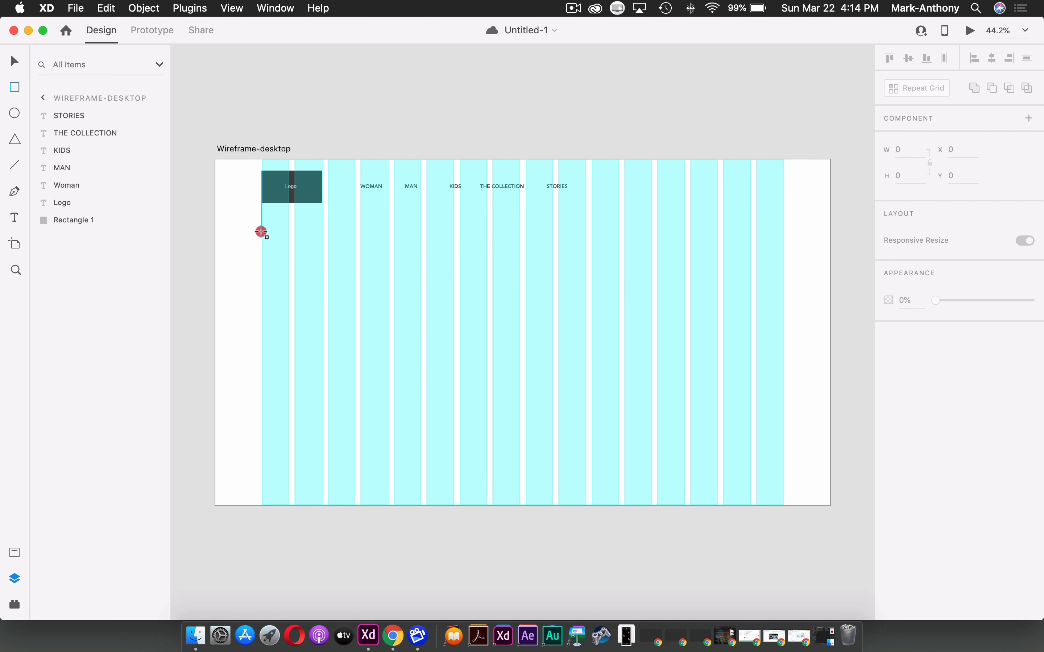
{"action": "left_click_drag", "start_coordinate": [261, 232], "coordinate": [784, 294]}
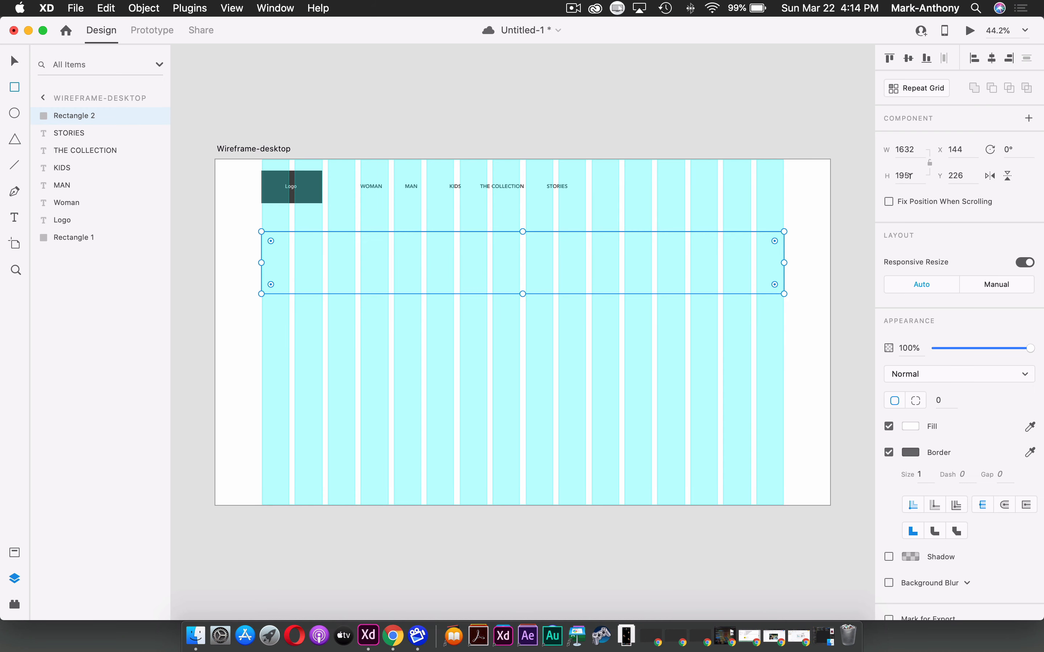
{"action": "left_click", "coordinate": [885, 177]}
{"action": "type", "text": "480"}
{"action": "key", "text": "Tab"}
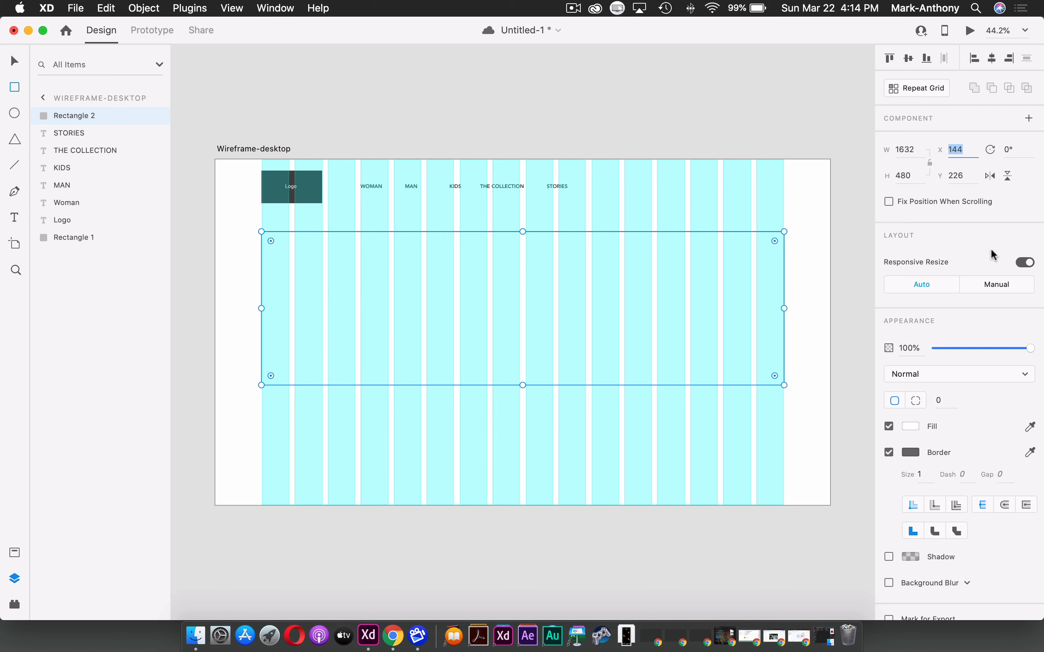
Turn off the banner rectangle's border.
{"action": "left_click", "coordinate": [911, 426]}
{"action": "left_click", "coordinate": [953, 441]}
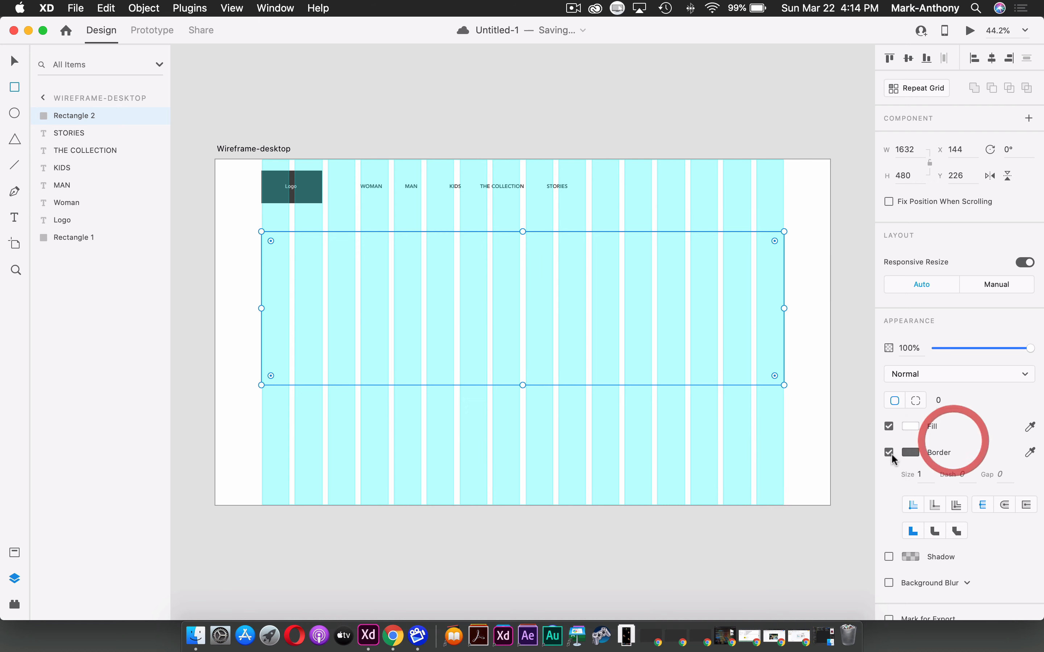
{"action": "left_click", "coordinate": [889, 452]}
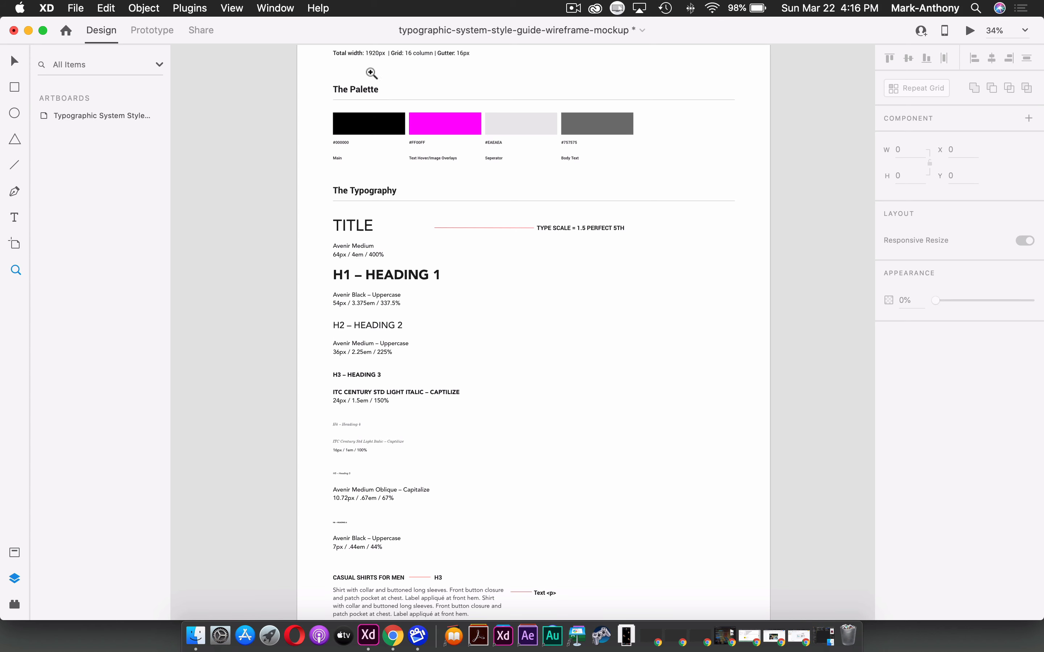
In the Untitled-1 document, add a text box about 637 by 183 px inside the banner, reading "White Collection" on two lines.
{"action": "left_click", "coordinate": [277, 9]}
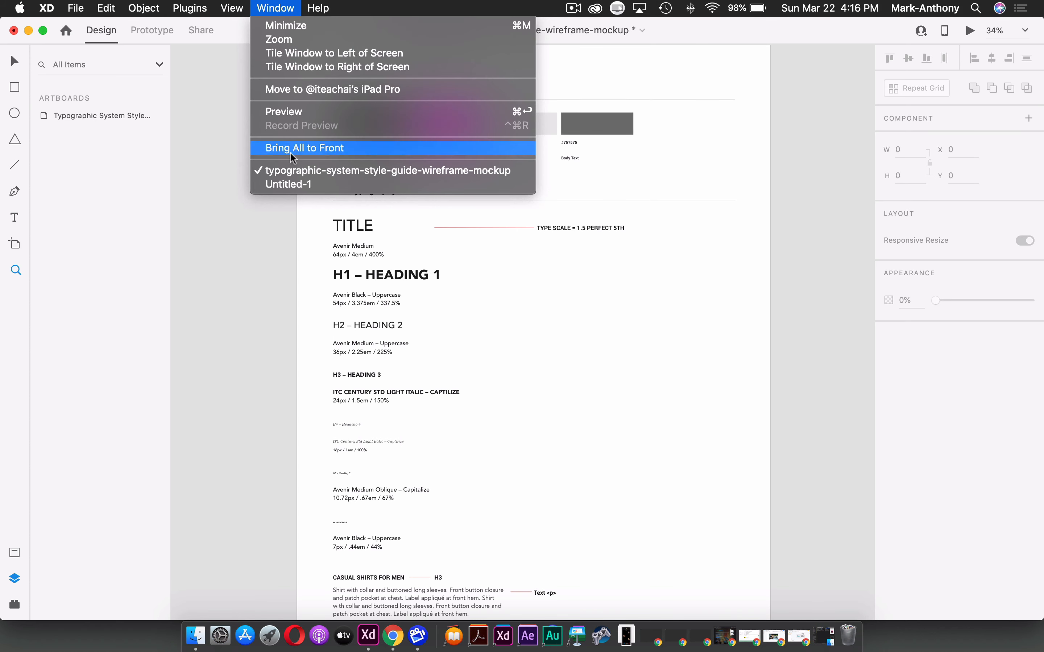
{"action": "left_click", "coordinate": [286, 184]}
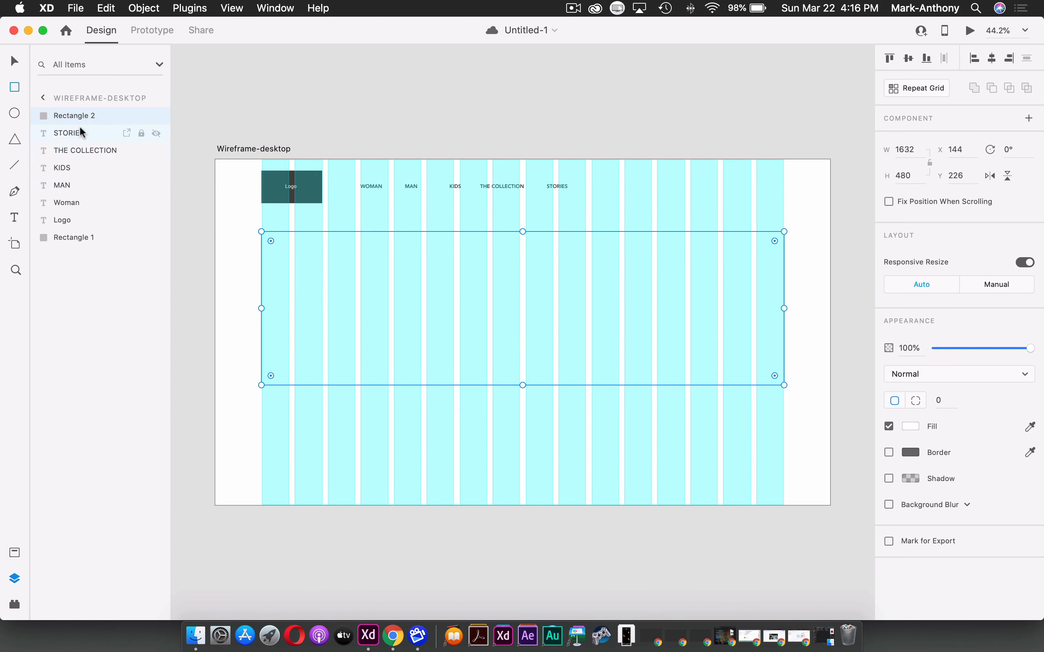
{"action": "left_click", "coordinate": [14, 217]}
{"action": "left_click_drag", "start_coordinate": [295, 249], "coordinate": [498, 308]}
{"action": "type", "text": "white"}
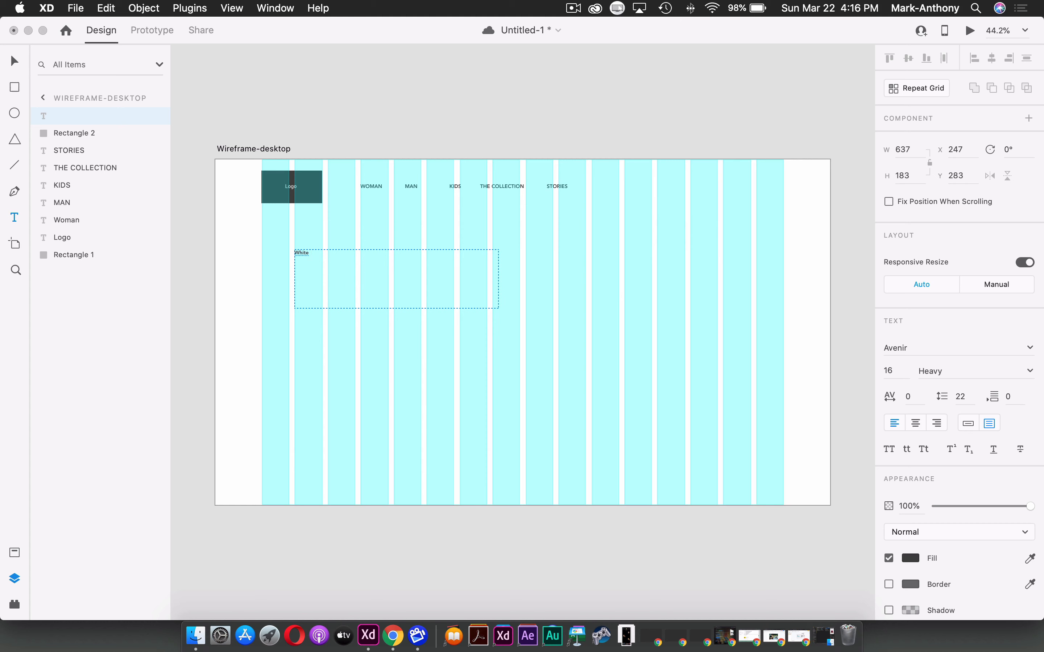
{"action": "key", "text": "Return"}
{"action": "type", "text": "collection"}
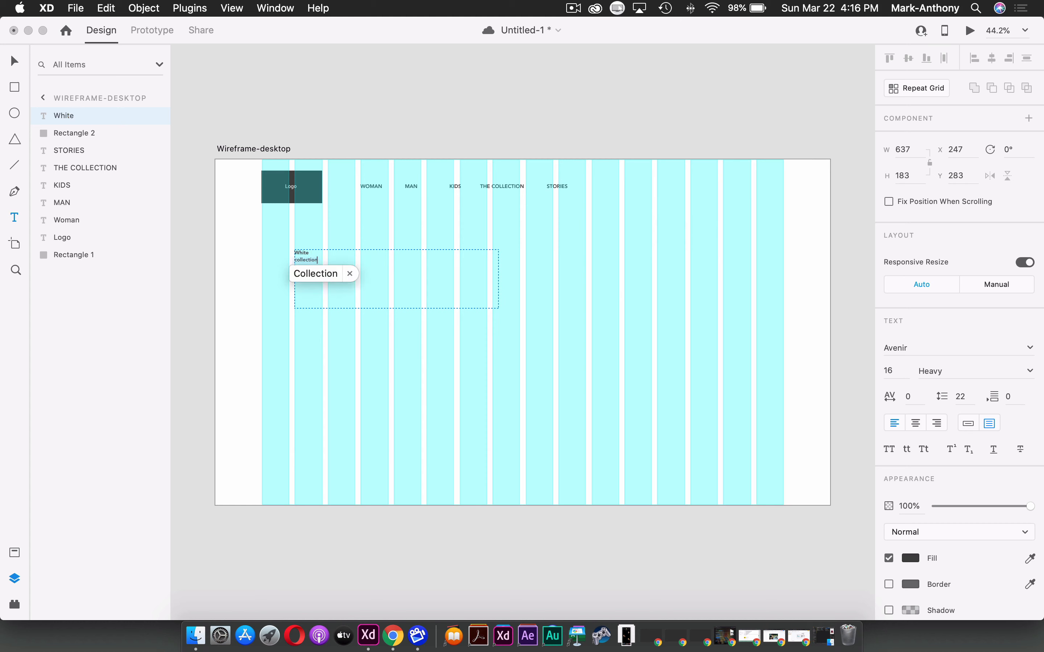
Format the White Collection title as Avenir Medium, size 64, in uppercase.
{"action": "left_click_drag", "start_coordinate": [321, 259], "coordinate": [284, 251]}
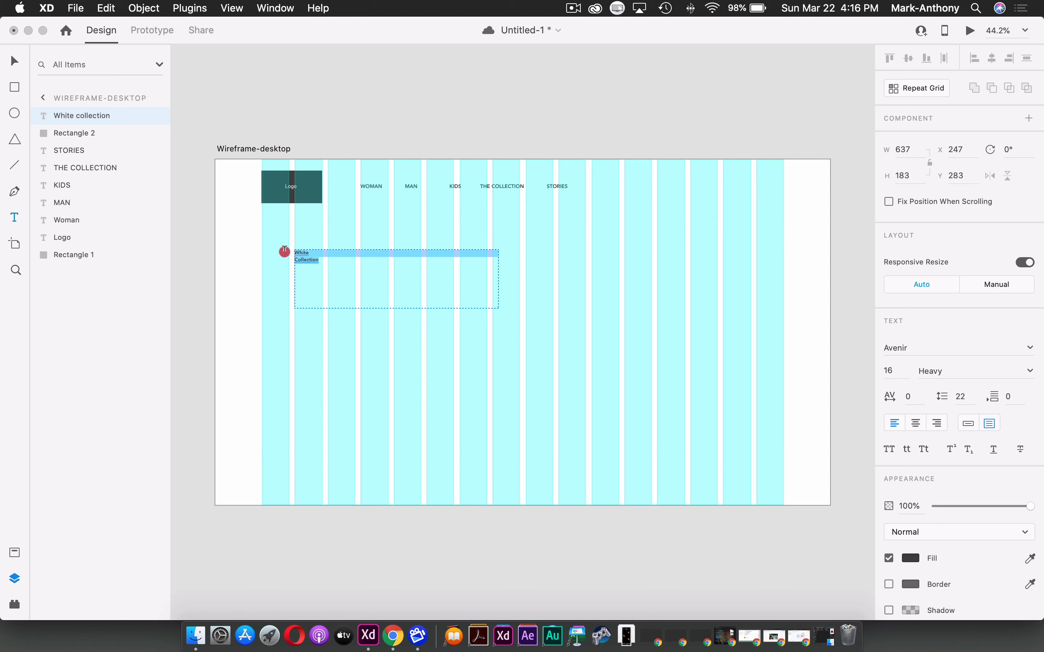
{"action": "left_click", "coordinate": [1030, 372]}
{"action": "left_click", "coordinate": [1029, 372]}
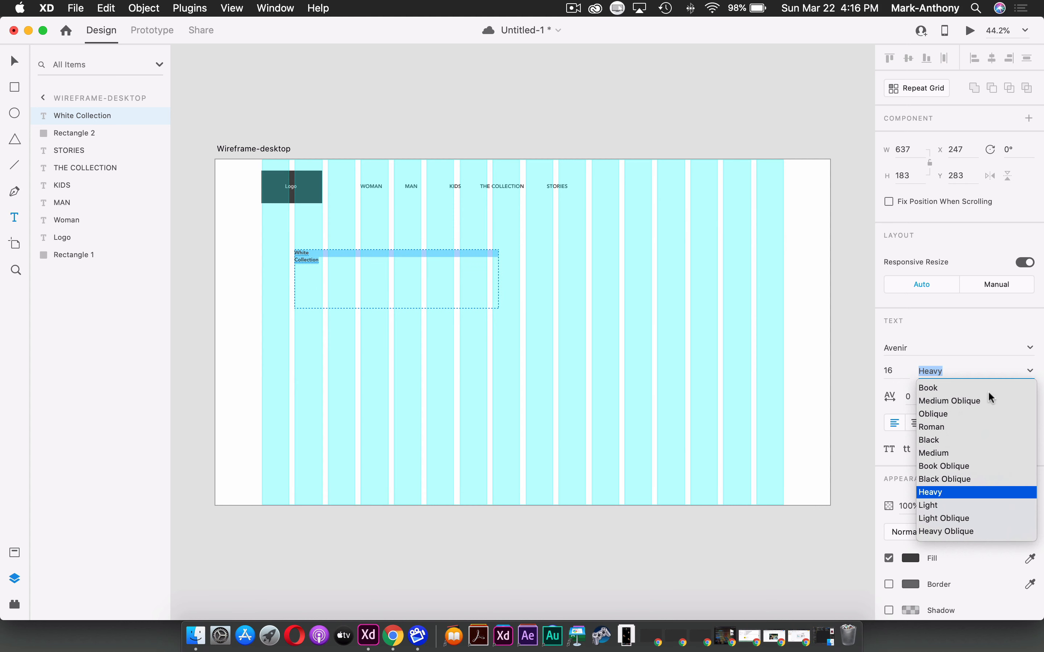
{"action": "left_click", "coordinate": [937, 453]}
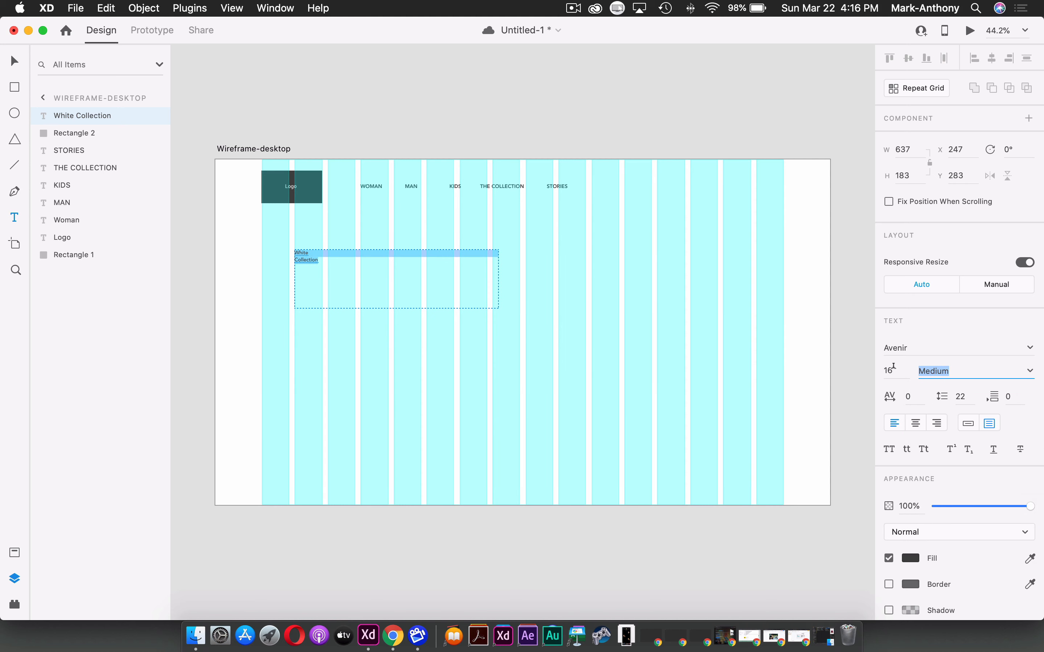
{"action": "left_click", "coordinate": [877, 371]}
{"action": "type", "text": "64"}
{"action": "key", "text": "Tab"}
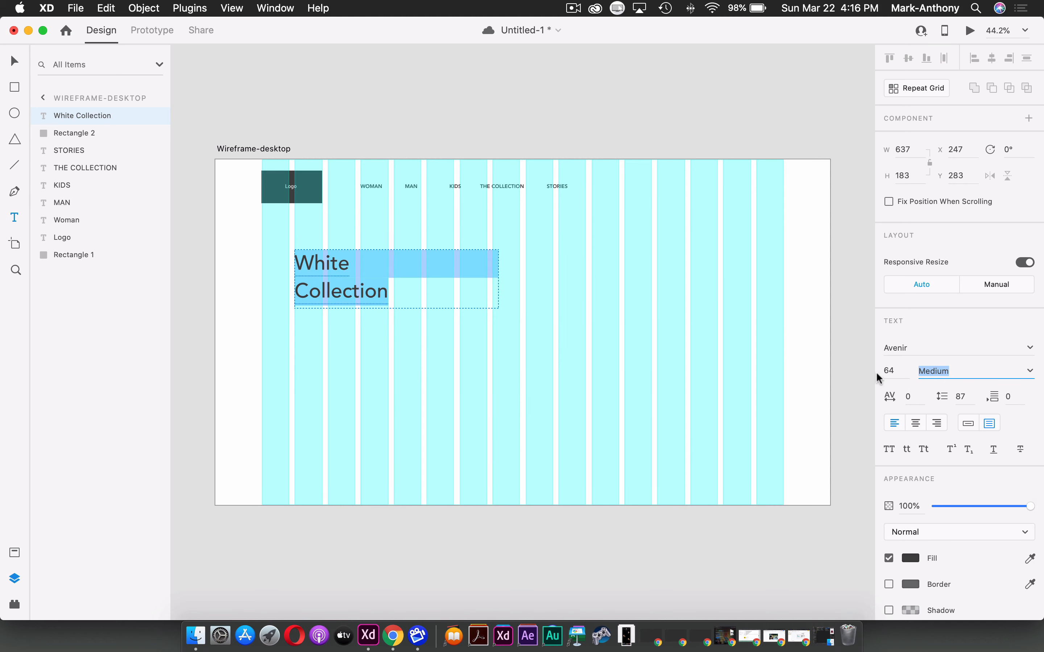
{"action": "left_click", "coordinate": [890, 449]}
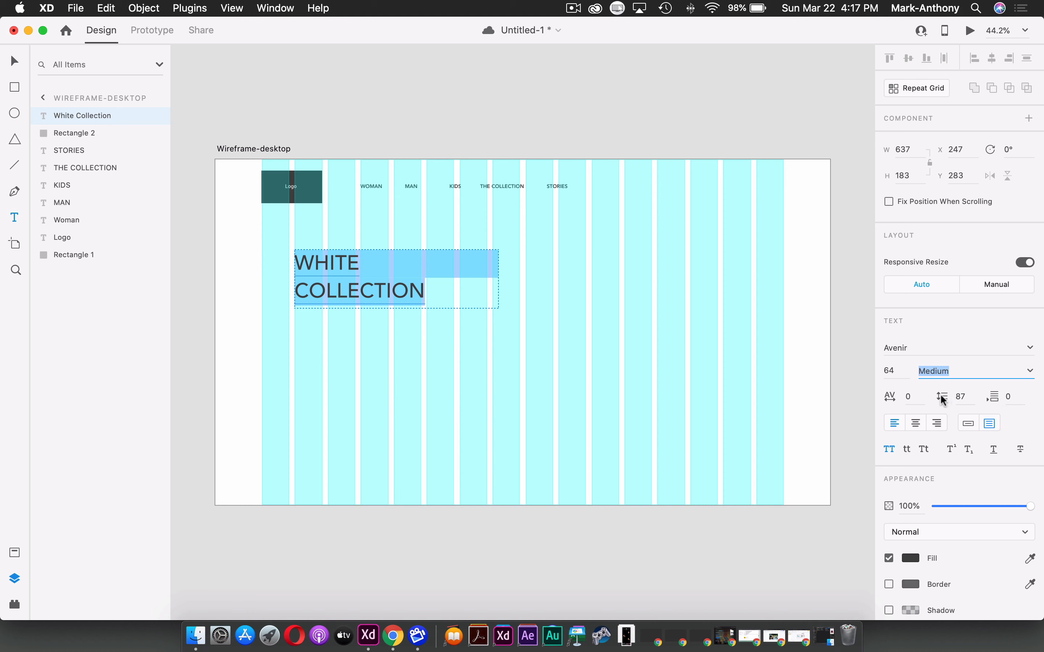
Reduce the White Collection title's line spacing to 67.
{"action": "left_click", "coordinate": [964, 395]}
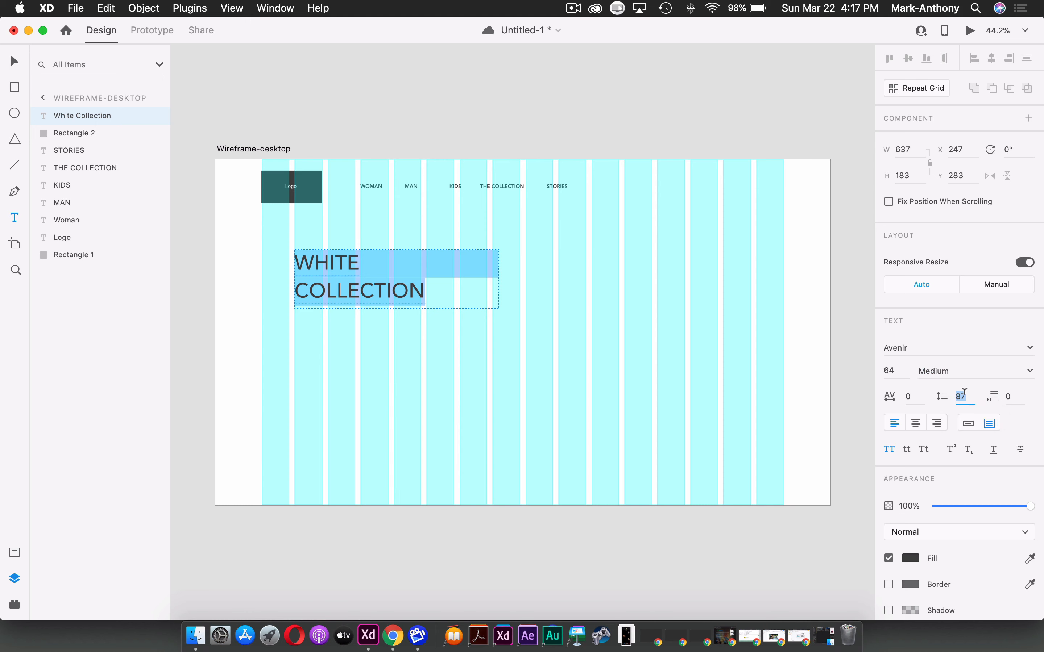
{"action": "key", "text": "shift+Up"}
{"action": "key", "text": "shift+Down"}
{"action": "key", "text": "shift+Down"}
{"action": "key", "text": "shift+Down"}
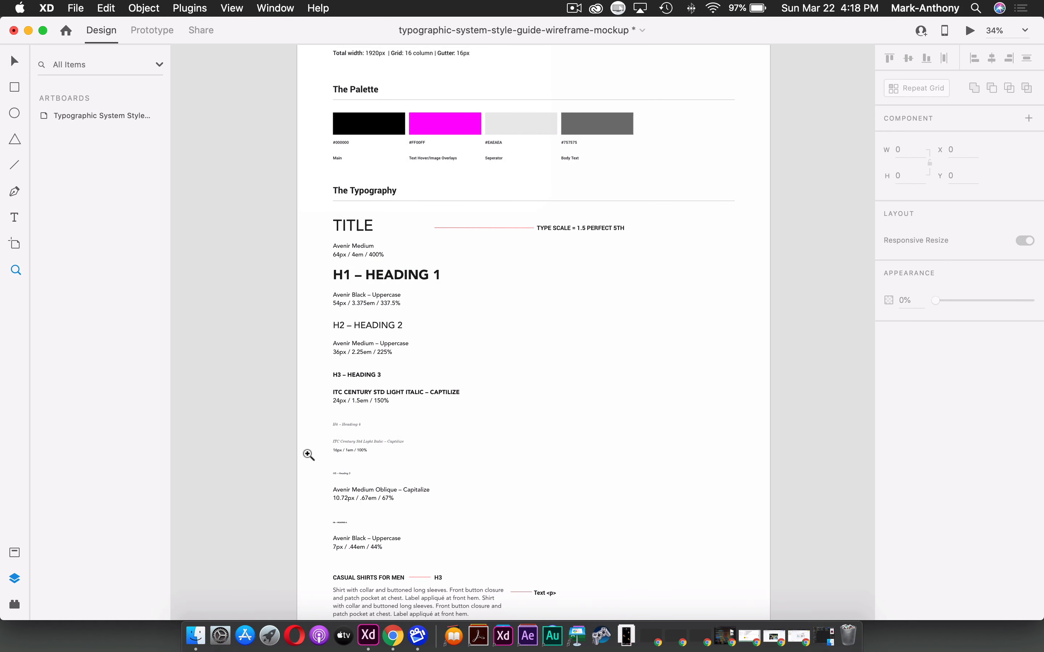
In the Untitled-1 document, add a text box about 499 by 89 px below the White Collection title, reading "Women Spring/Summer ‘20".
{"action": "left_click_drag", "start_coordinate": [343, 419], "coordinate": [456, 470]}
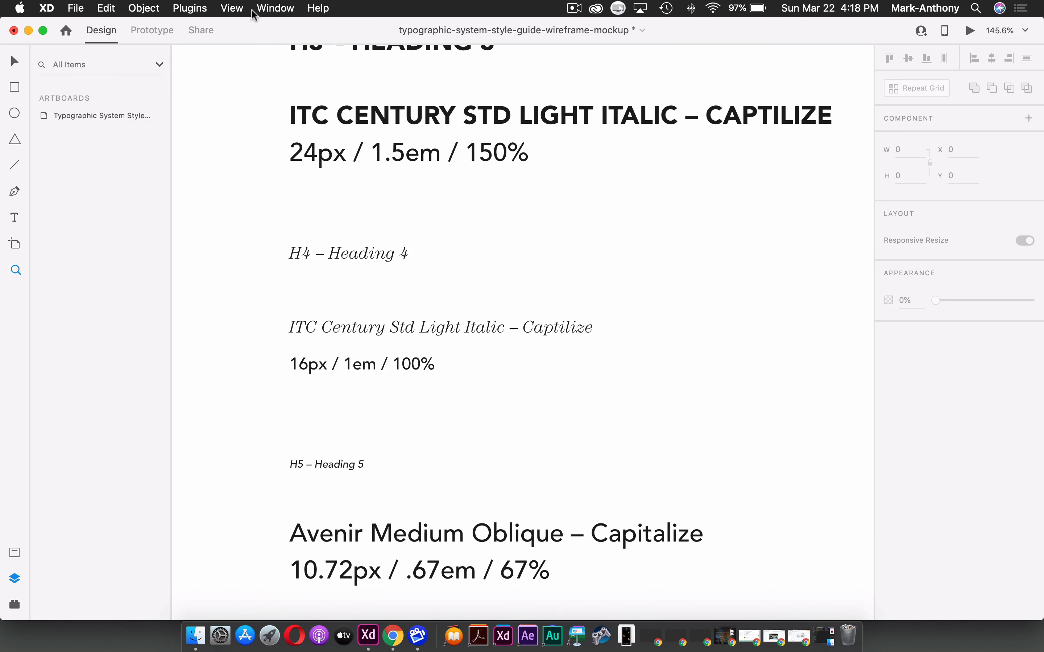
{"action": "left_click", "coordinate": [275, 8]}
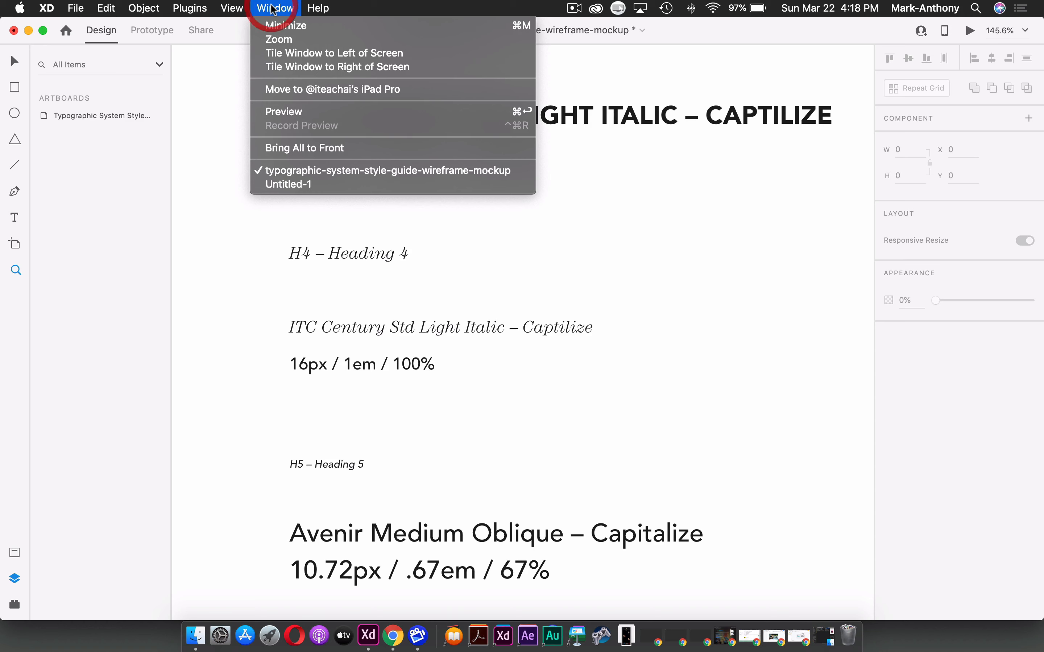
{"action": "left_click", "coordinate": [290, 183]}
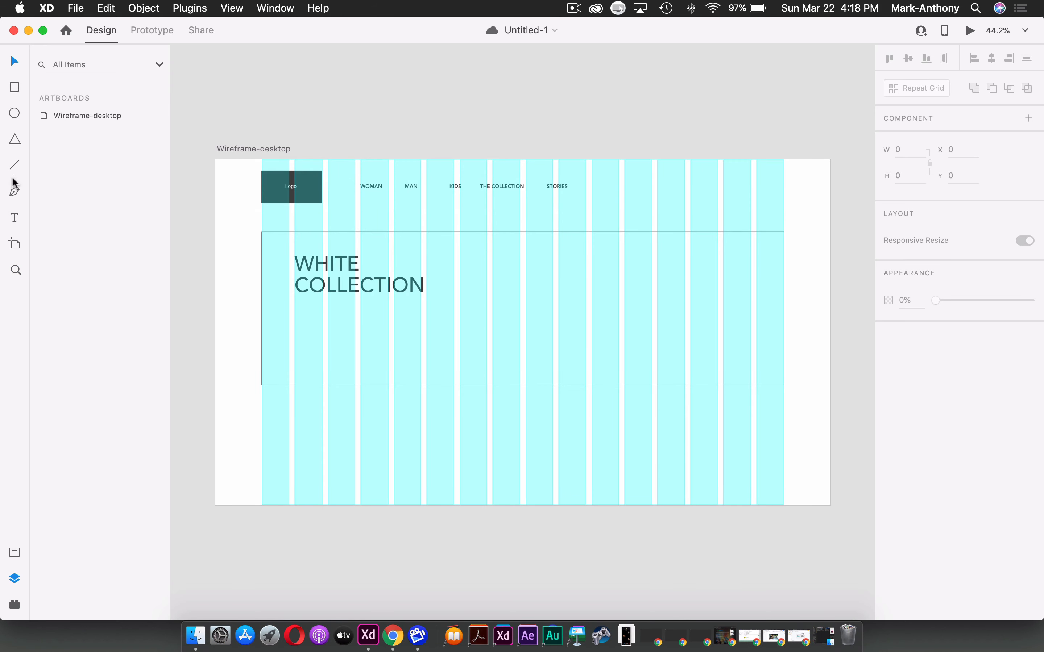
{"action": "left_click", "coordinate": [14, 217]}
{"action": "left_click_drag", "start_coordinate": [294, 313], "coordinate": [455, 342]}
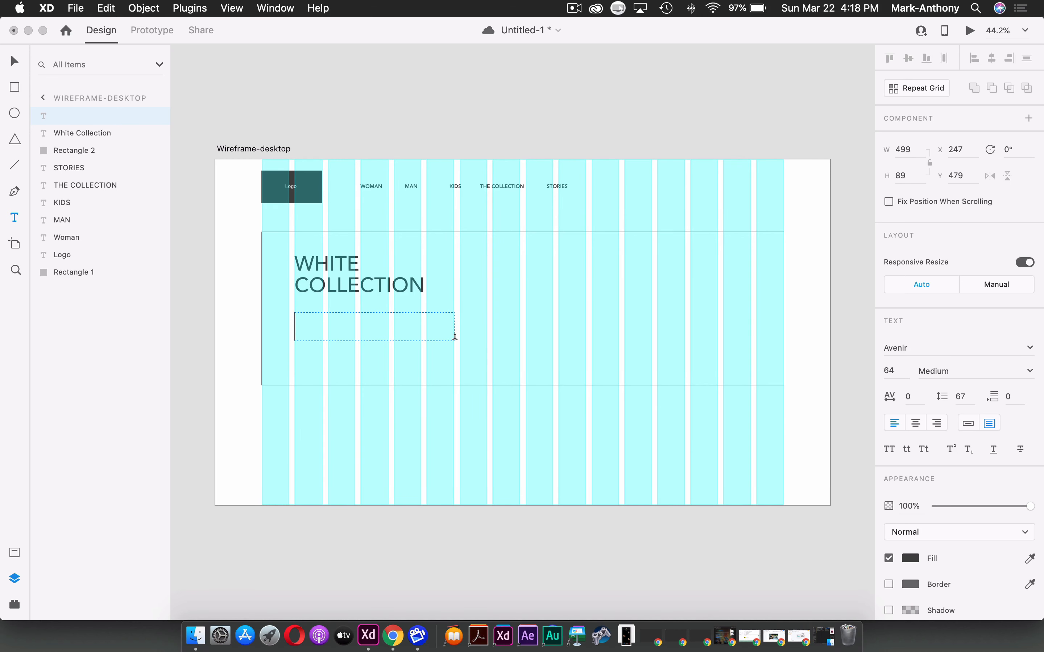
{"action": "type", "text": "Woma"}
{"action": "key", "text": "BackSpace"}
{"action": "type", "text": "en "}
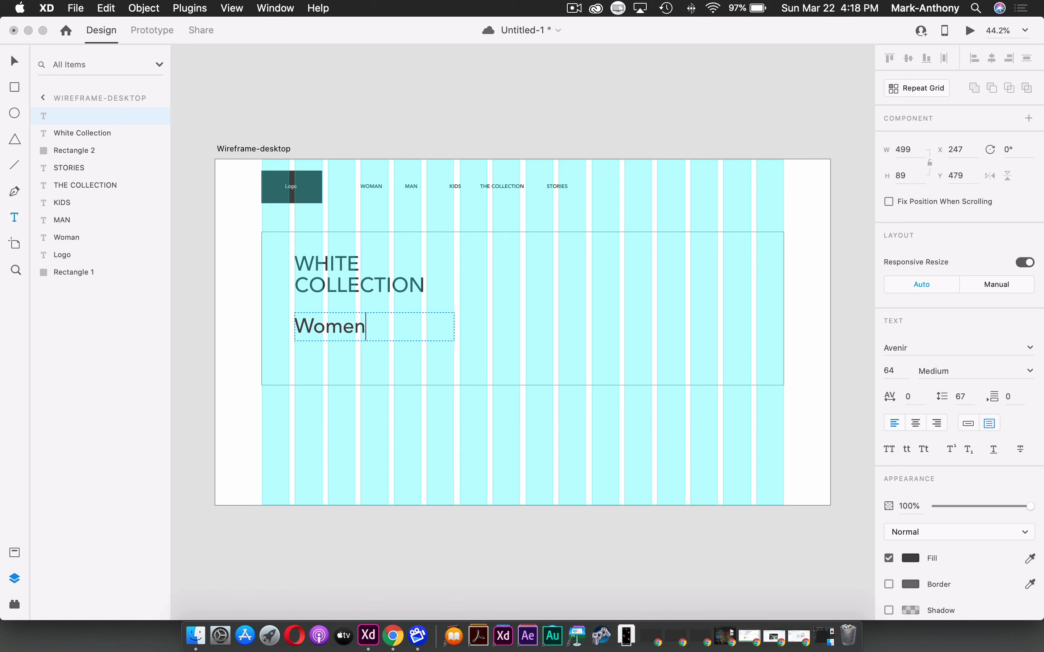
{"action": "type", "text": "Sprin"}
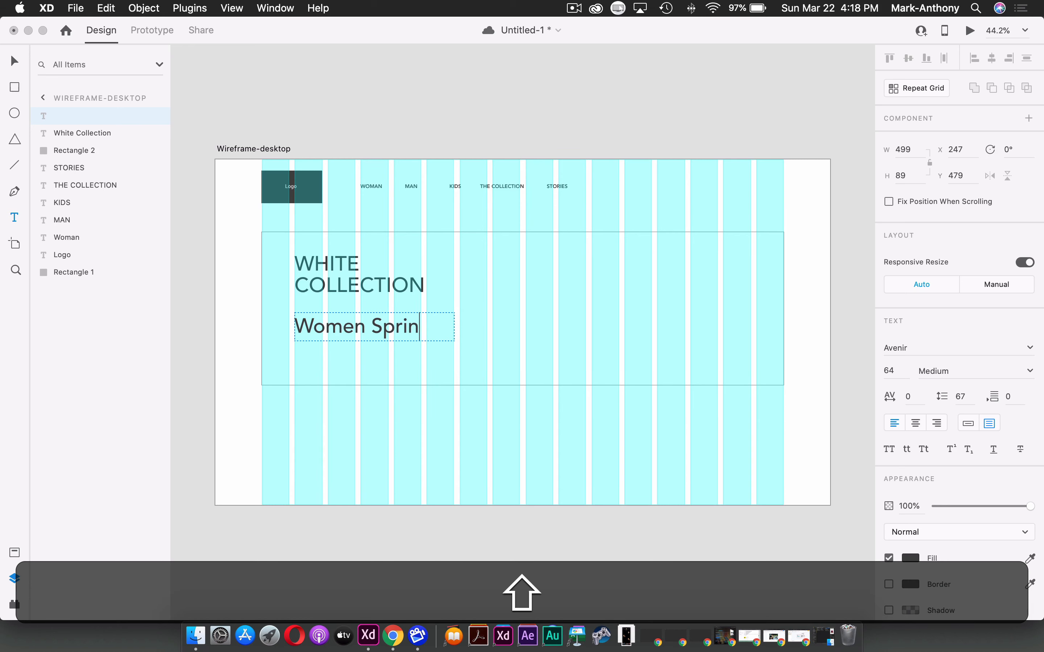
{"action": "type", "text": "g/Summer"}
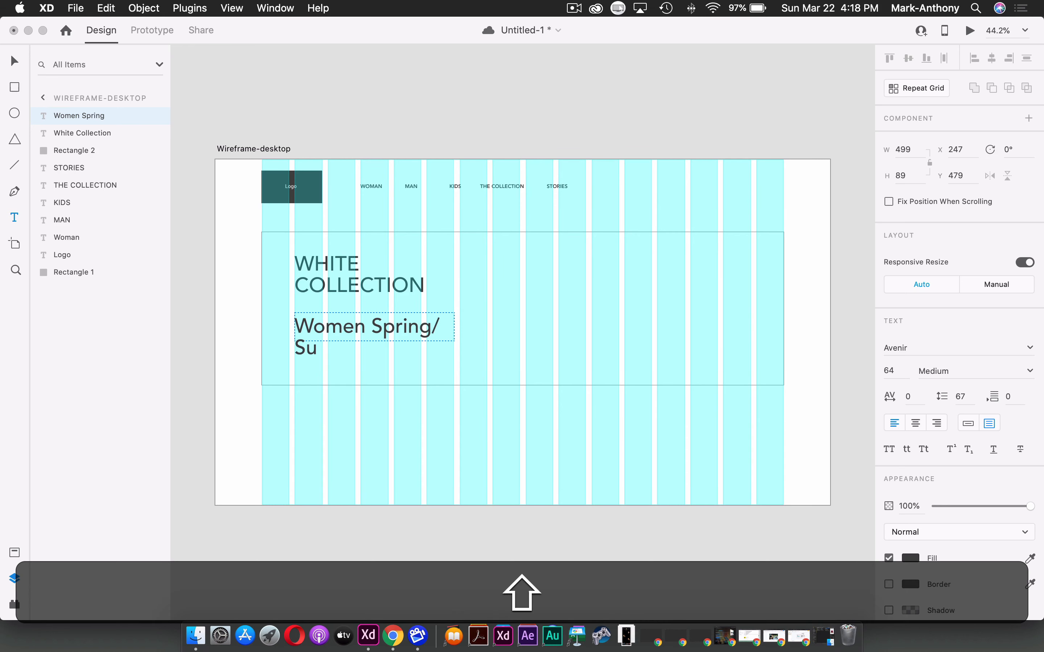
{"action": "type", "text": " ’20"}
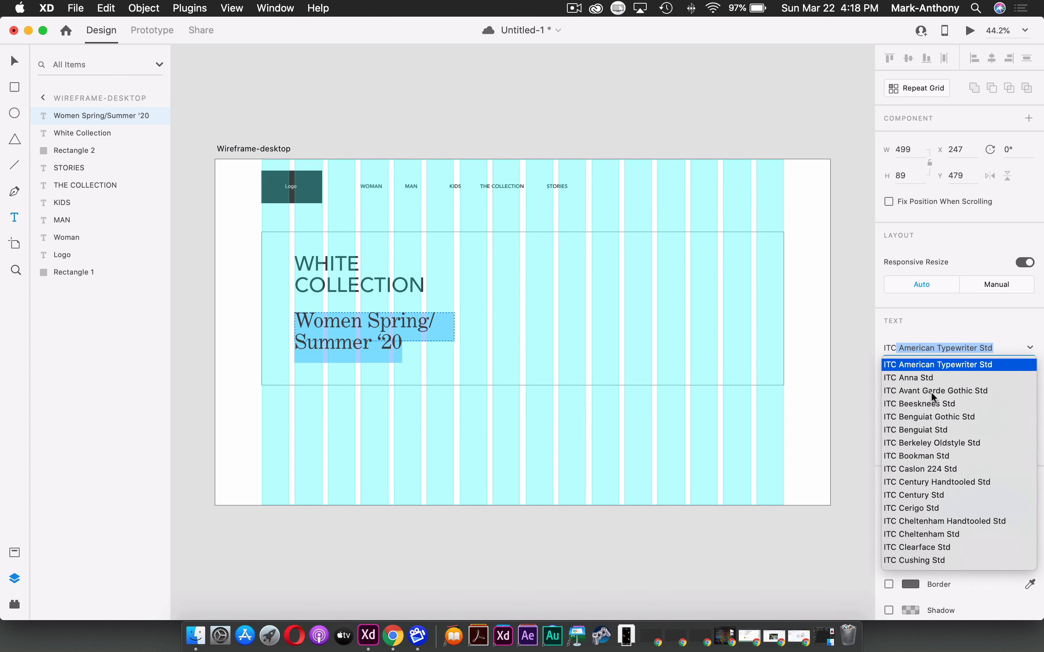
Format the Women Spring/Summer subtitle as ITC Century Std Light Italic, size 16.
{"action": "scroll", "coordinate": [935, 444], "scroll_direction": "down", "scroll_amount": 1}
{"action": "left_click", "coordinate": [926, 491]}
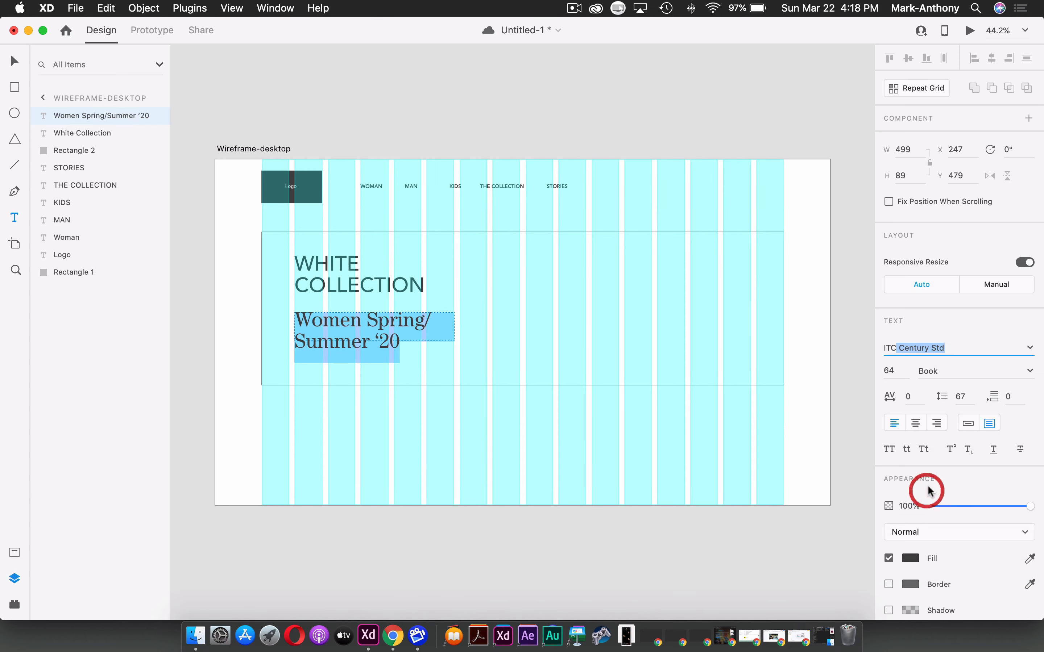
{"action": "left_click", "coordinate": [1030, 371]}
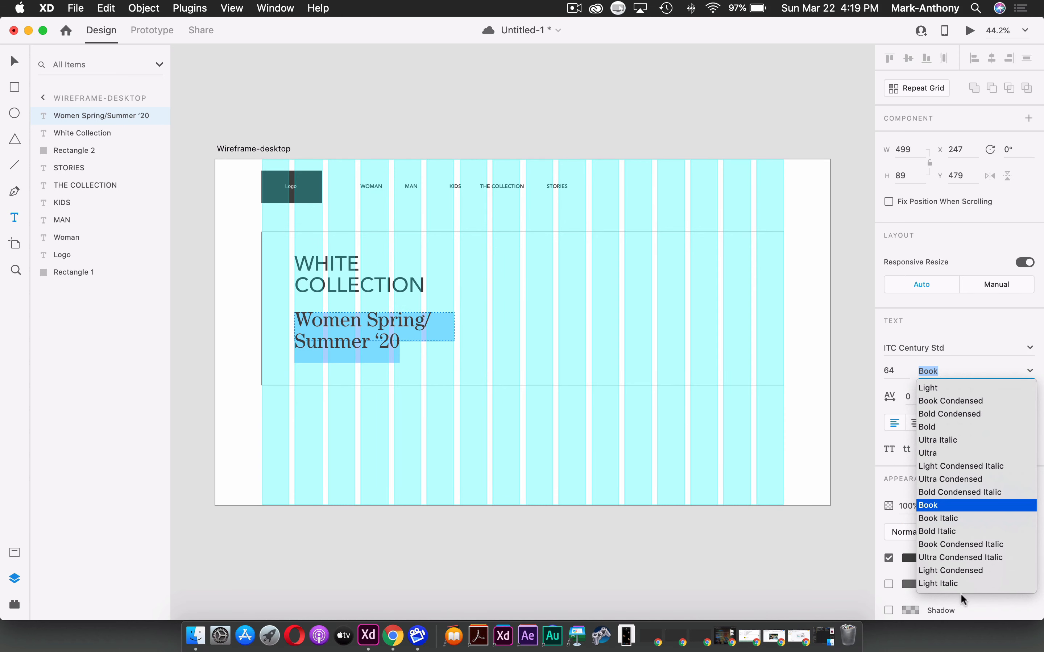
{"action": "left_click", "coordinate": [953, 584]}
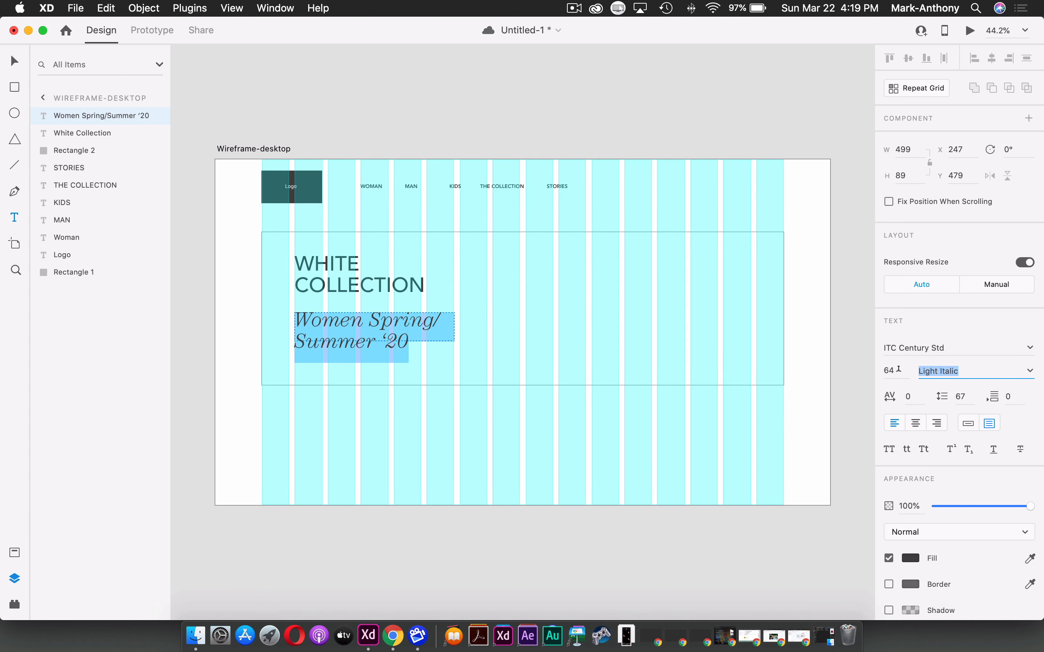
{"action": "left_click", "coordinate": [871, 370]}
{"action": "type", "text": "16"}
{"action": "key", "text": "Tab"}
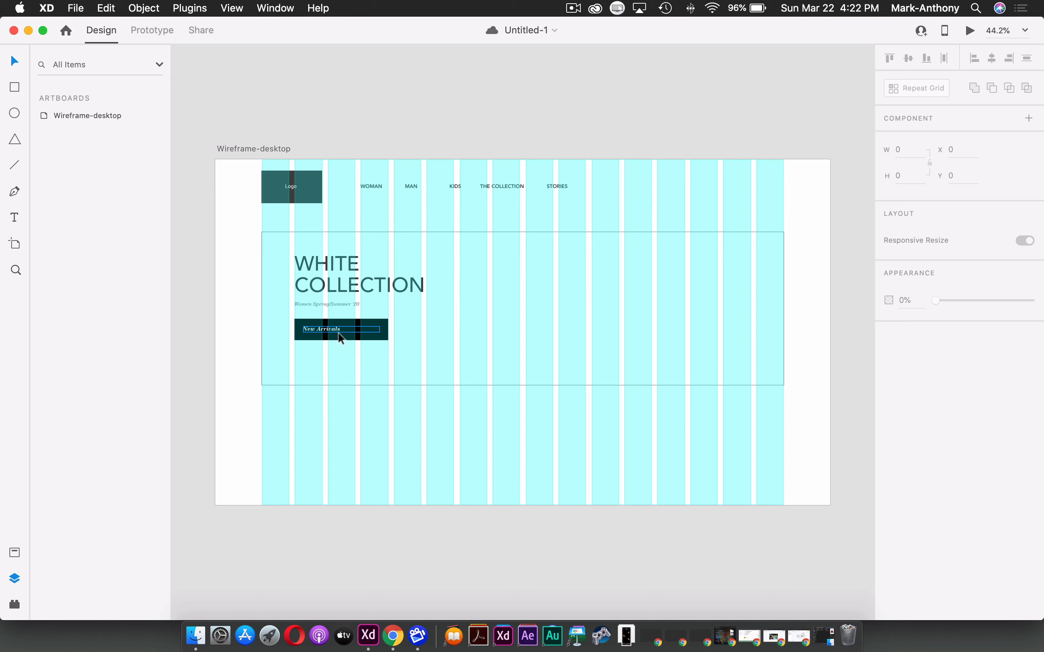
Search the Icons 4 Design plugin for "arrow" and insert the arrow-right icon at size 36.
{"action": "double_click", "coordinate": [77, 118]}
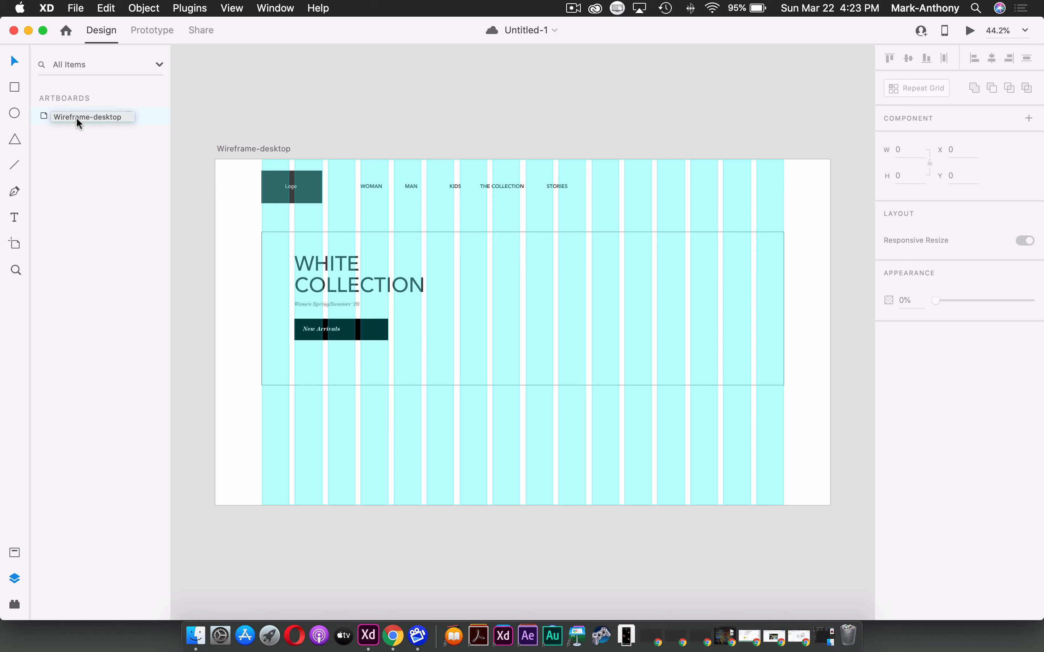
{"action": "left_click", "coordinate": [110, 467]}
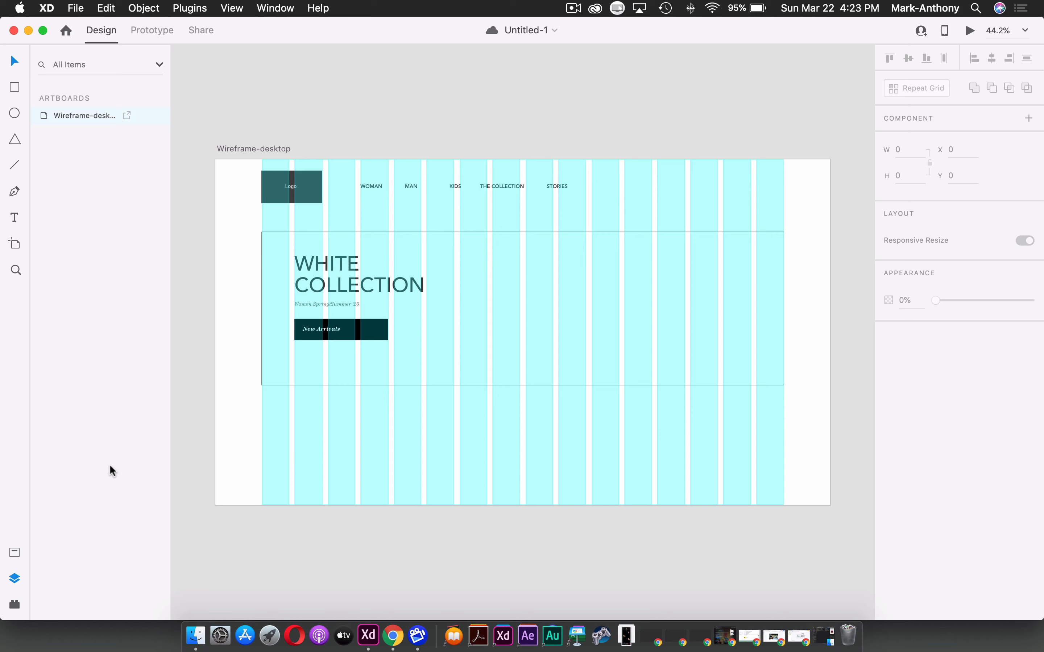
{"action": "left_click", "coordinate": [15, 604]}
{"action": "left_click", "coordinate": [89, 91]}
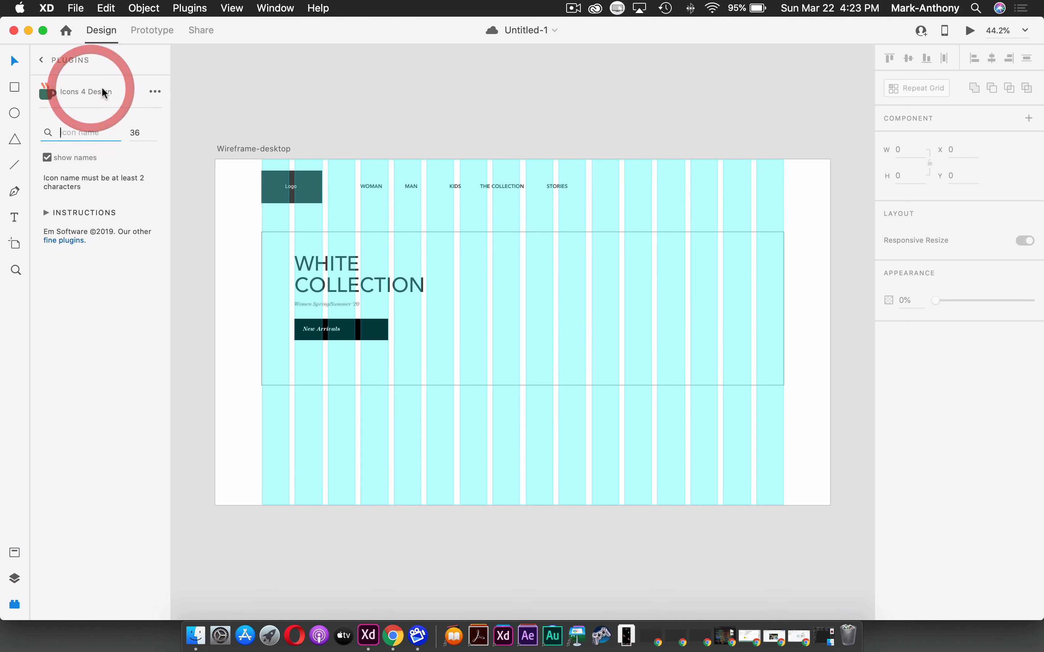
{"action": "left_click", "coordinate": [88, 130]}
{"action": "type", "text": "arrows"}
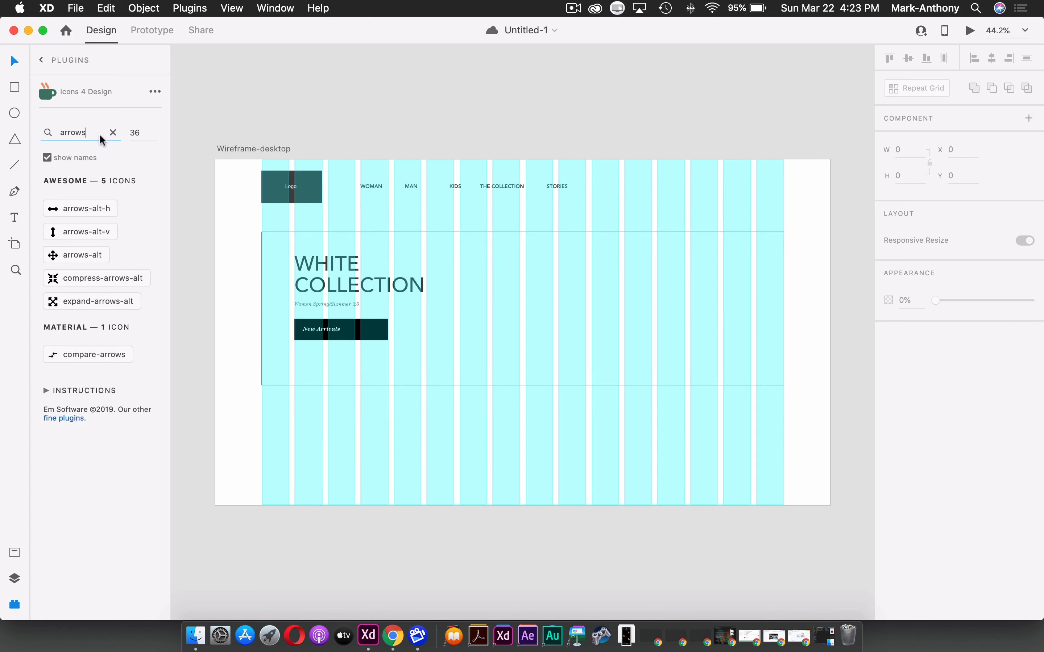
{"action": "key", "text": "BackSpace"}
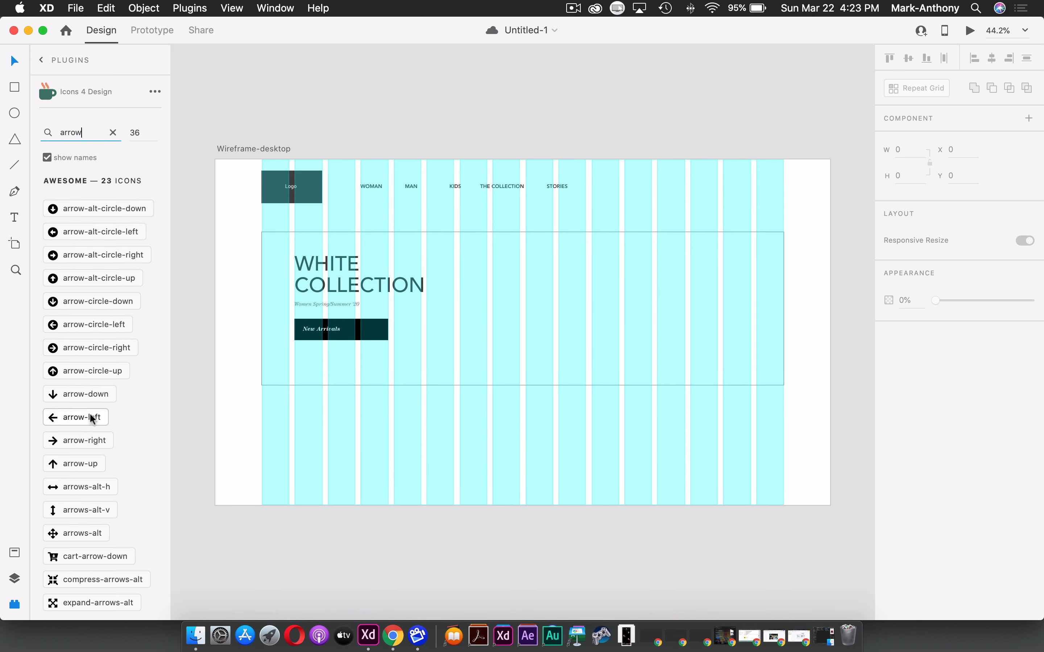
{"action": "left_click", "coordinate": [68, 444]}
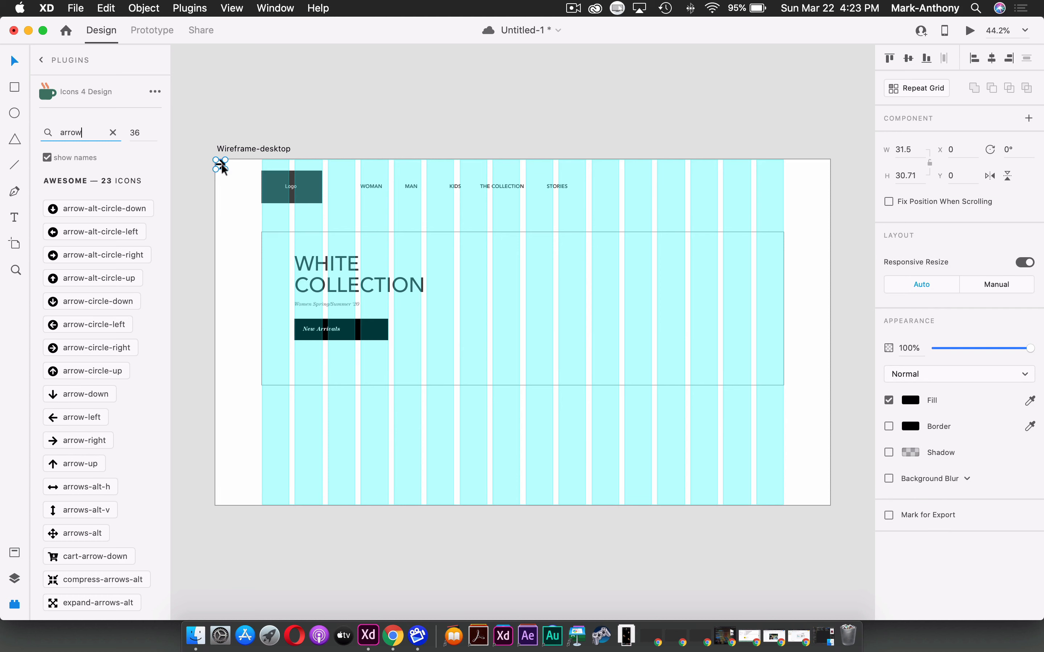
Move the arrow icon onto the right end of the New Arrivals button and fill it with white.
{"action": "left_click_drag", "start_coordinate": [223, 168], "coordinate": [374, 334]}
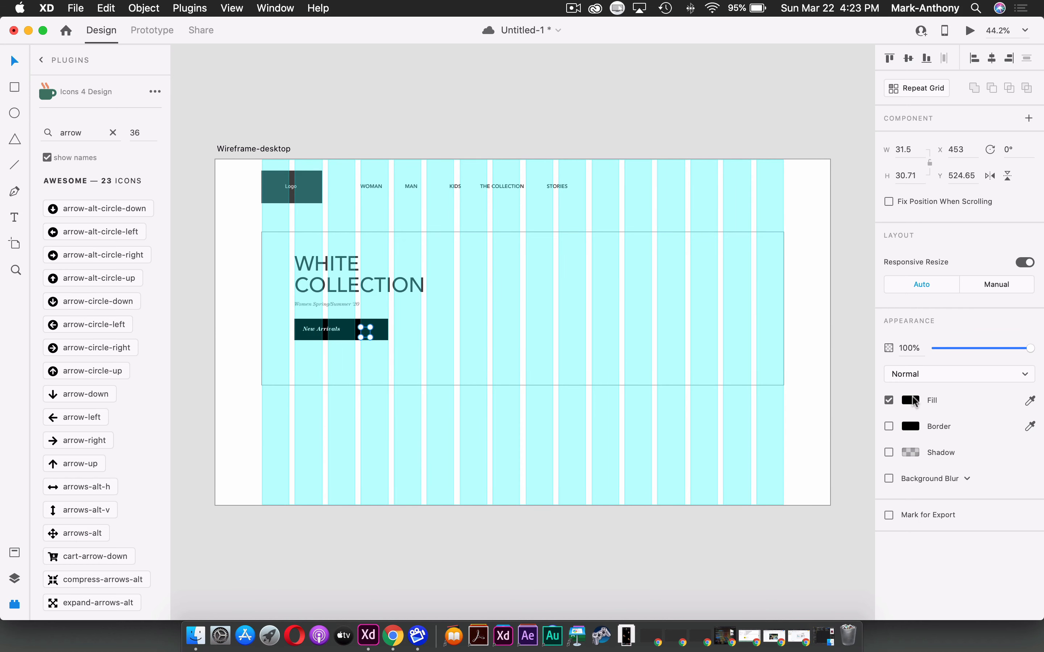
{"action": "left_click", "coordinate": [910, 400]}
{"action": "left_click_drag", "start_coordinate": [760, 345], "coordinate": [713, 331]}
Scale the arrow icon in the New Arrivals button down to about 25 by 24 px.
{"action": "left_click_drag", "start_coordinate": [358, 314], "coordinate": [419, 366]}
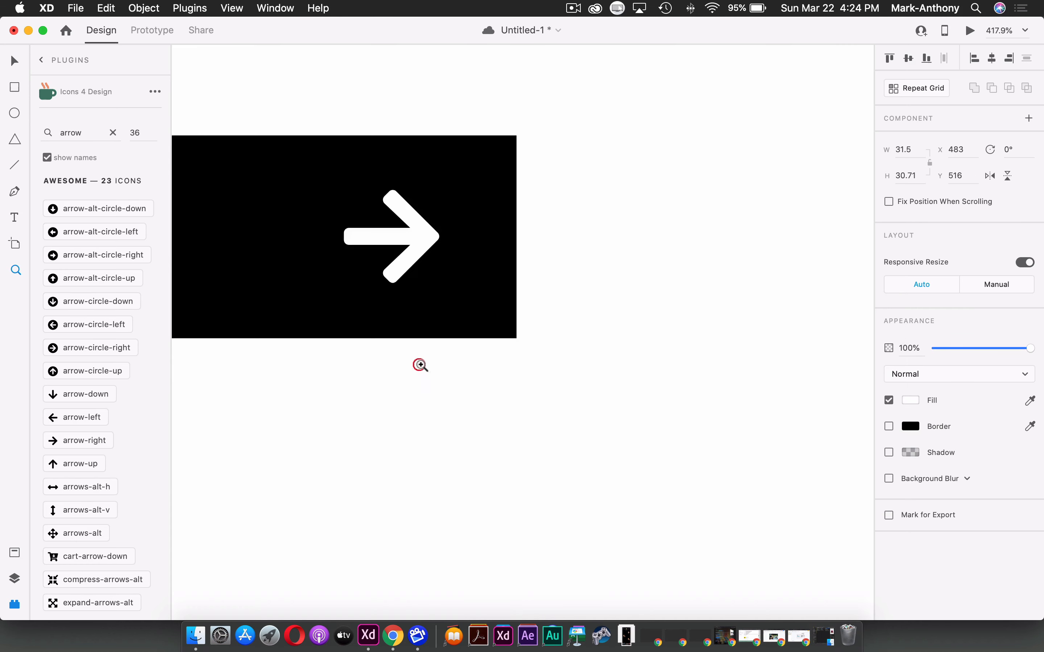
{"action": "key", "text": "v"}
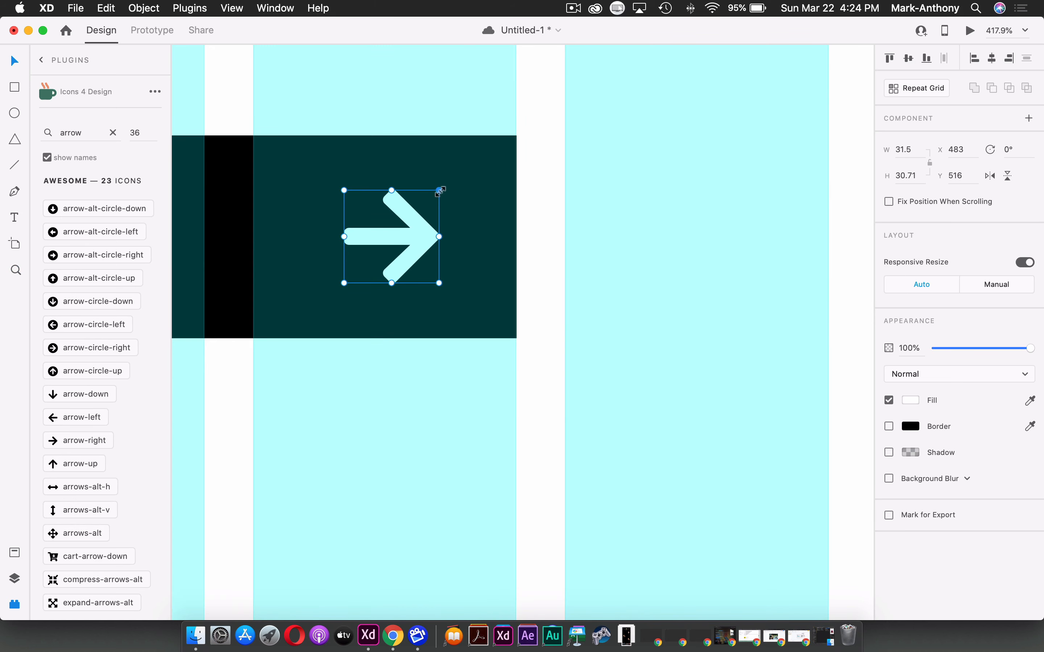
{"action": "left_click_drag", "start_coordinate": [439, 191], "coordinate": [420, 207]}
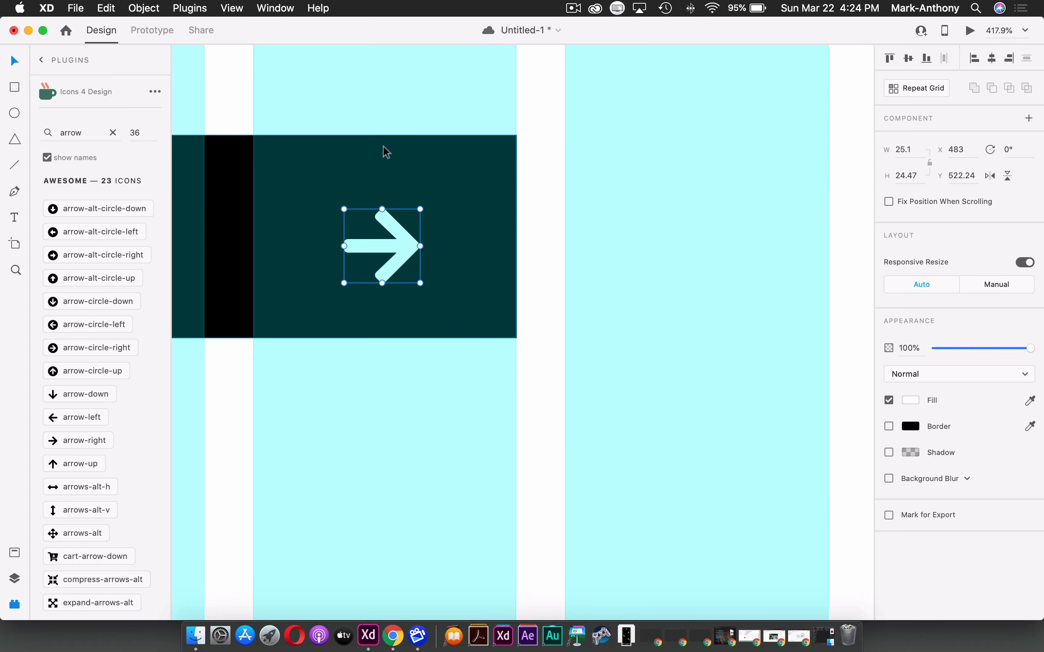
Align the arrow icon and the New Arrivals button rectangle to their vertical middle.
{"action": "left_click", "coordinate": [351, 104]}
{"action": "key", "text": "super+a"}
{"action": "key", "text": "super+1"}
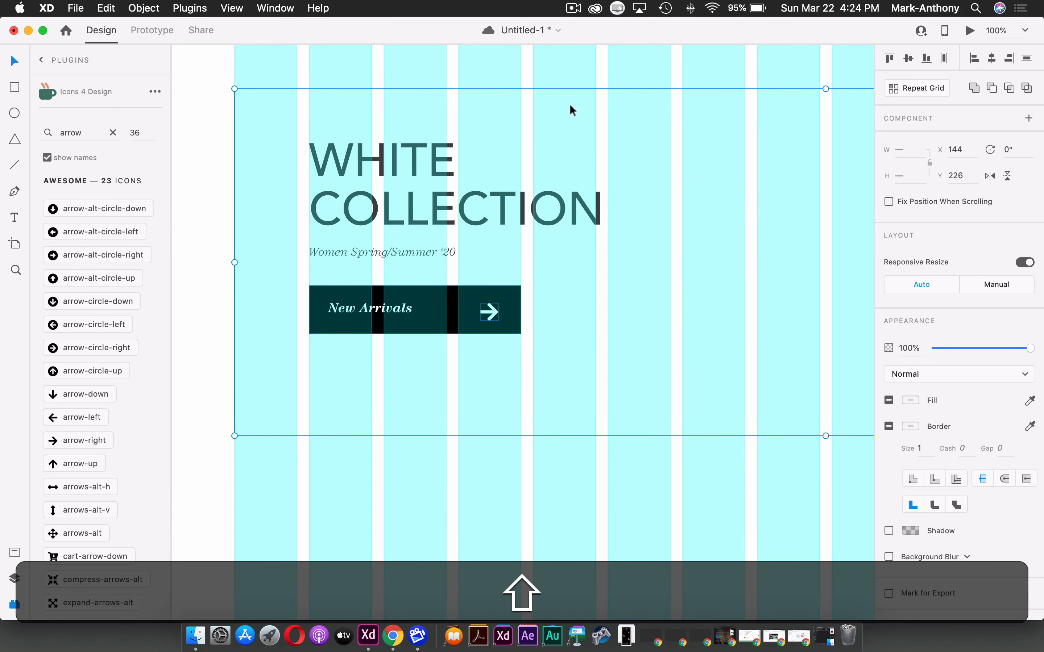
{"action": "left_click", "coordinate": [573, 88], "text": "shift"}
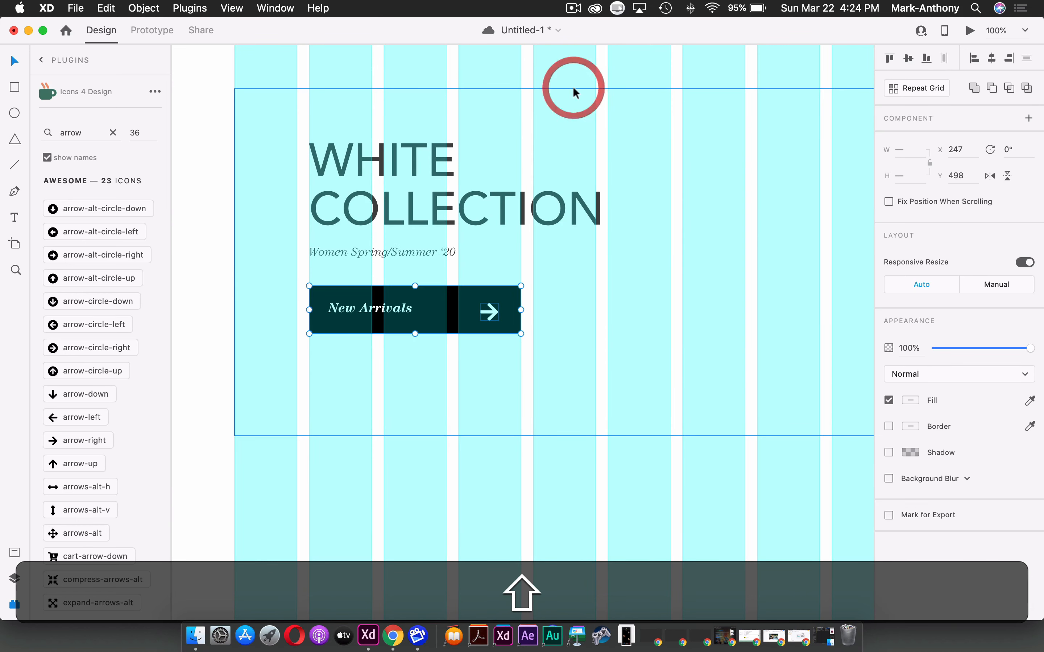
{"action": "left_click", "coordinate": [908, 58]}
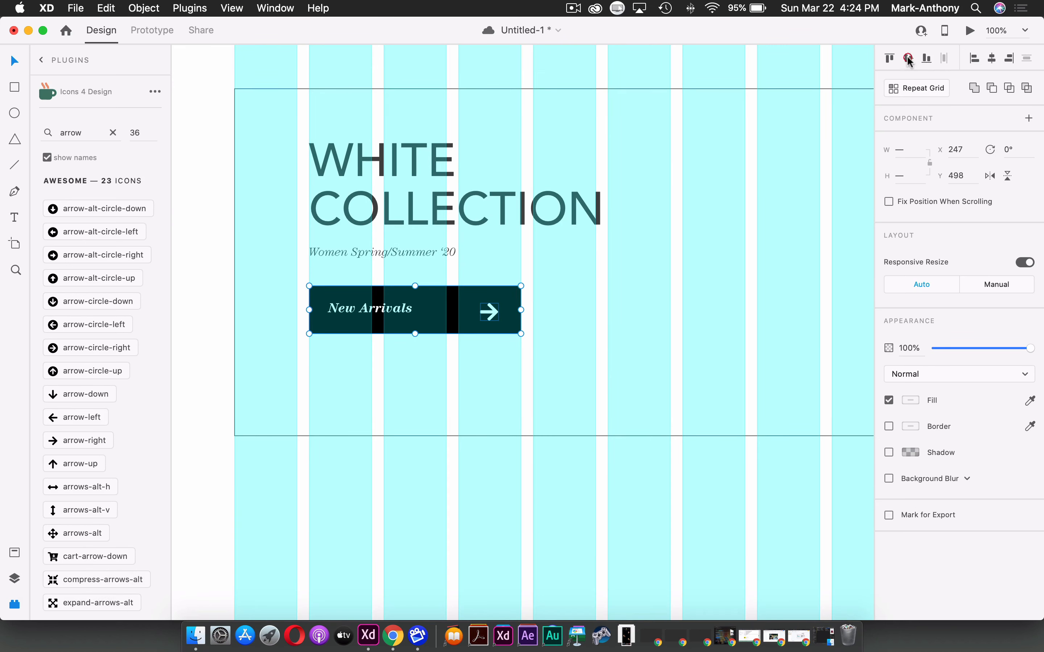
{"action": "left_click", "coordinate": [706, 275]}
Align the New Arrivals text to the vertical middle of its button rectangle.
{"action": "double_click", "coordinate": [410, 311]}
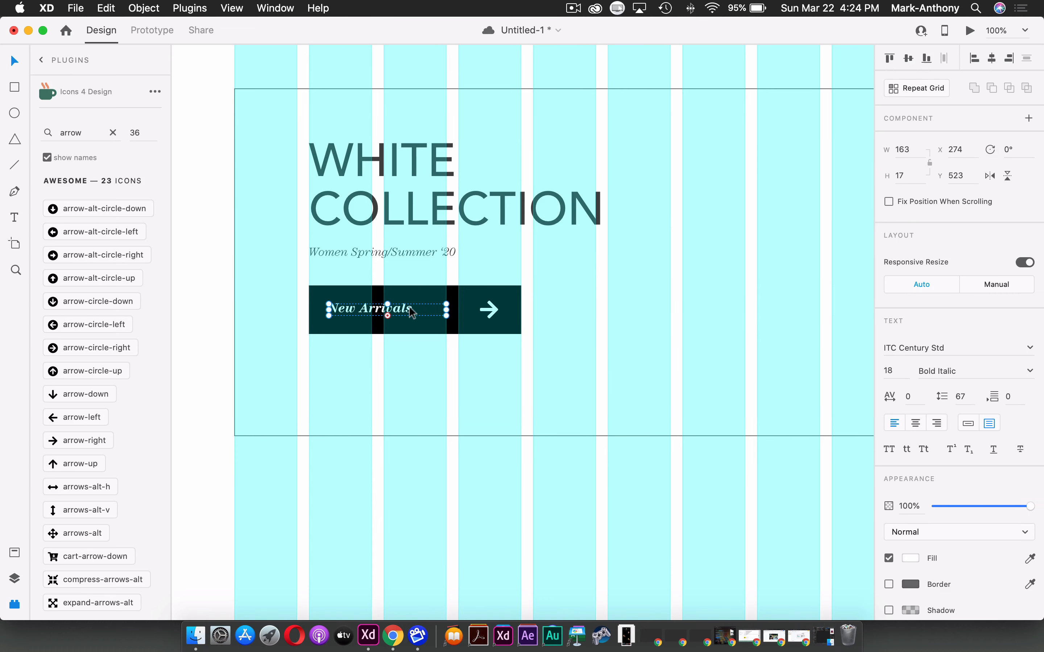
{"action": "left_click", "coordinate": [434, 310], "text": "shift"}
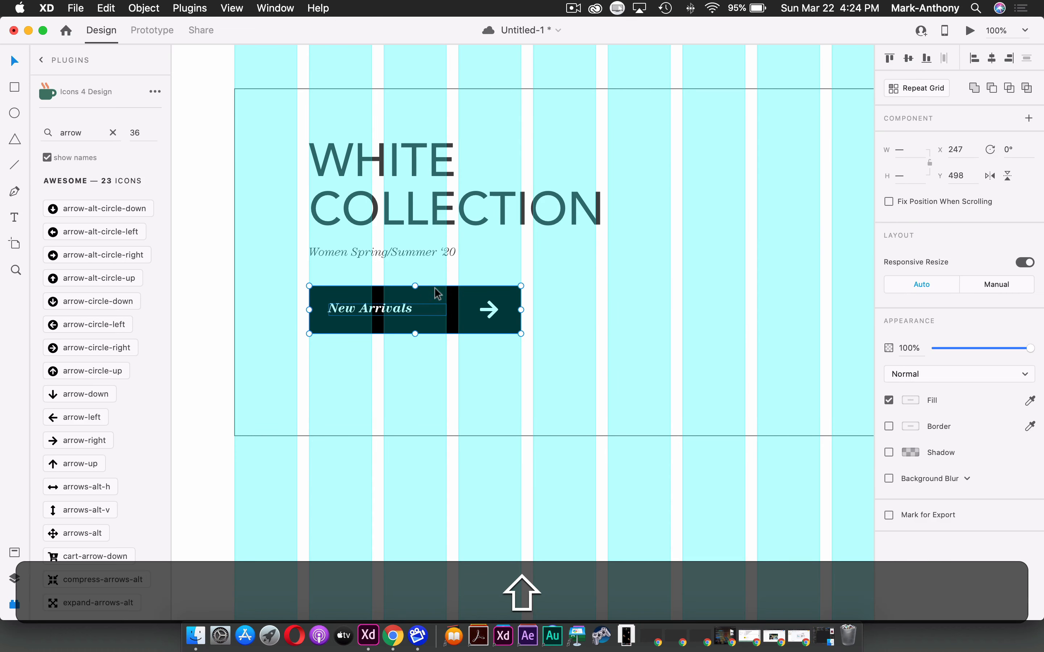
{"action": "left_click", "coordinate": [904, 59]}
{"action": "left_click", "coordinate": [694, 287]}
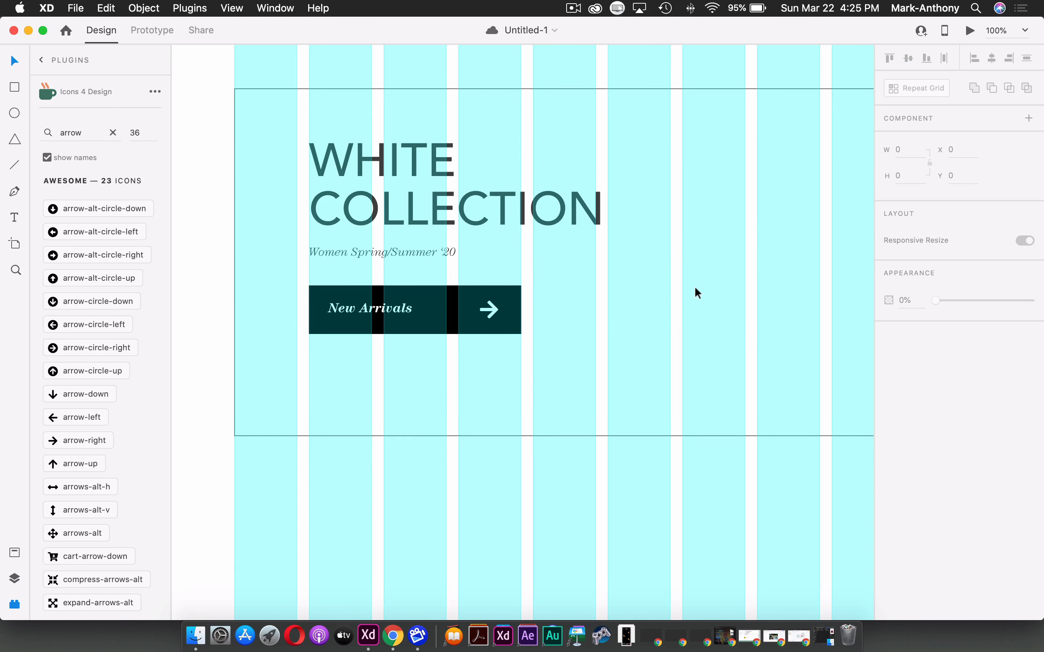
Save the document to the computer's typographic-systems folder under the name "wireframes".
{"action": "key", "text": "super+s"}
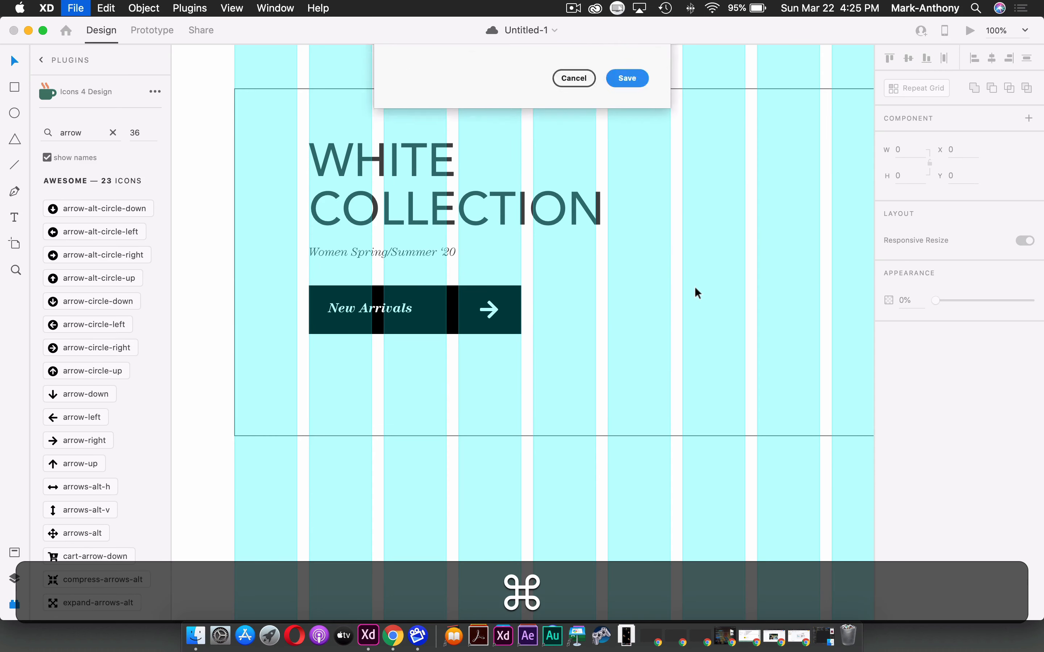
{"action": "left_click", "coordinate": [472, 175]}
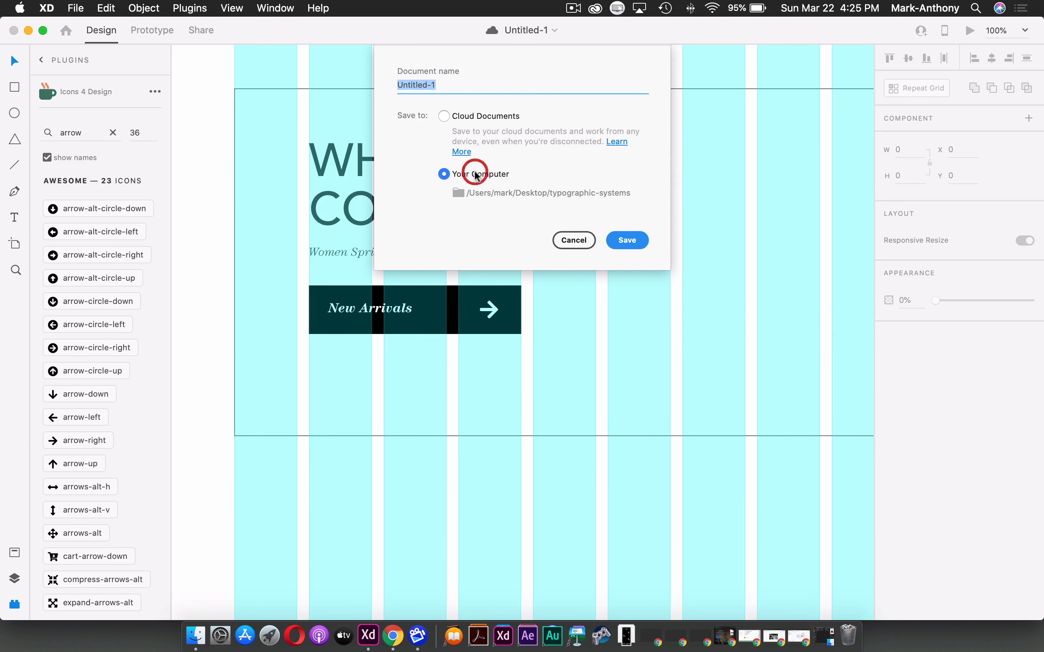
{"action": "type", "text": "wirefram"}
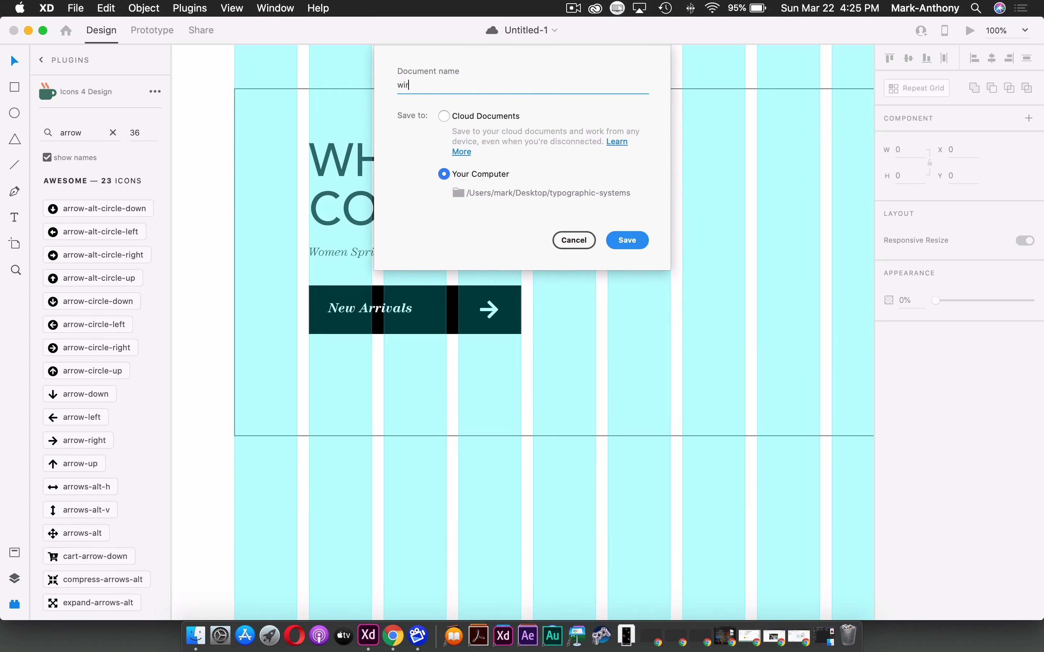
{"action": "type", "text": "es"}
{"action": "left_click", "coordinate": [633, 241]}
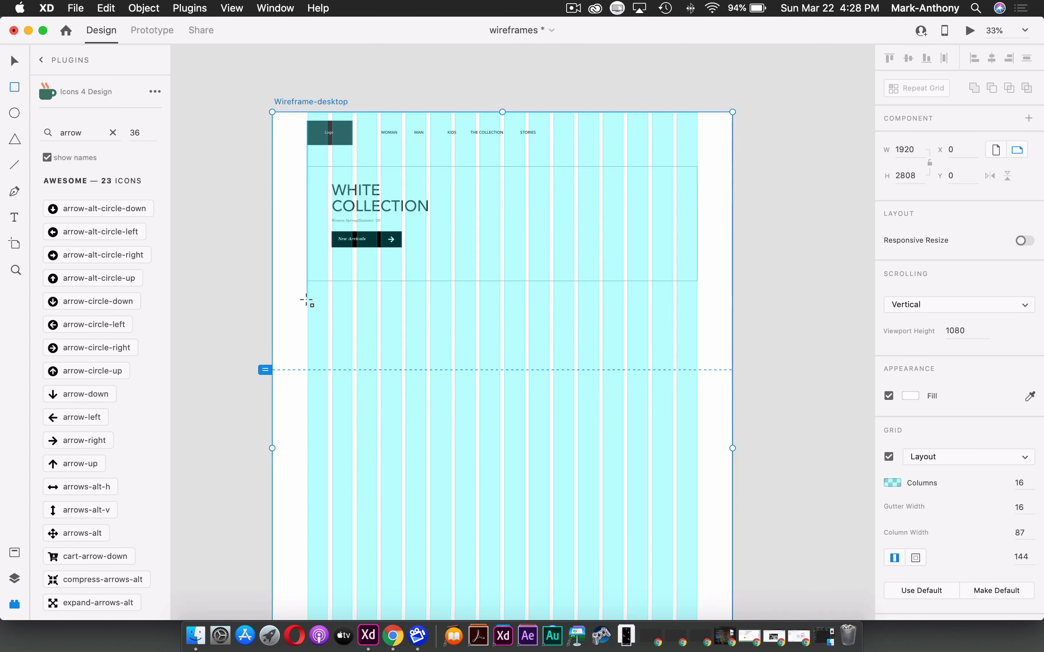
Draw a 396 by 768 px rectangle over the first four columns below the banner and fill it with dark grey #454545.
{"action": "mouse_move", "coordinate": [307, 299]}
{"action": "left_mouse_down"}
{"action": "mouse_move", "coordinate": [389, 349]}
{"action": "mouse_move", "coordinate": [400, 371]}
{"action": "mouse_move", "coordinate": [400, 483]}
{"action": "left_mouse_up"}
{"action": "left_click", "coordinate": [911, 426]}
{"action": "left_click", "coordinate": [748, 446]}
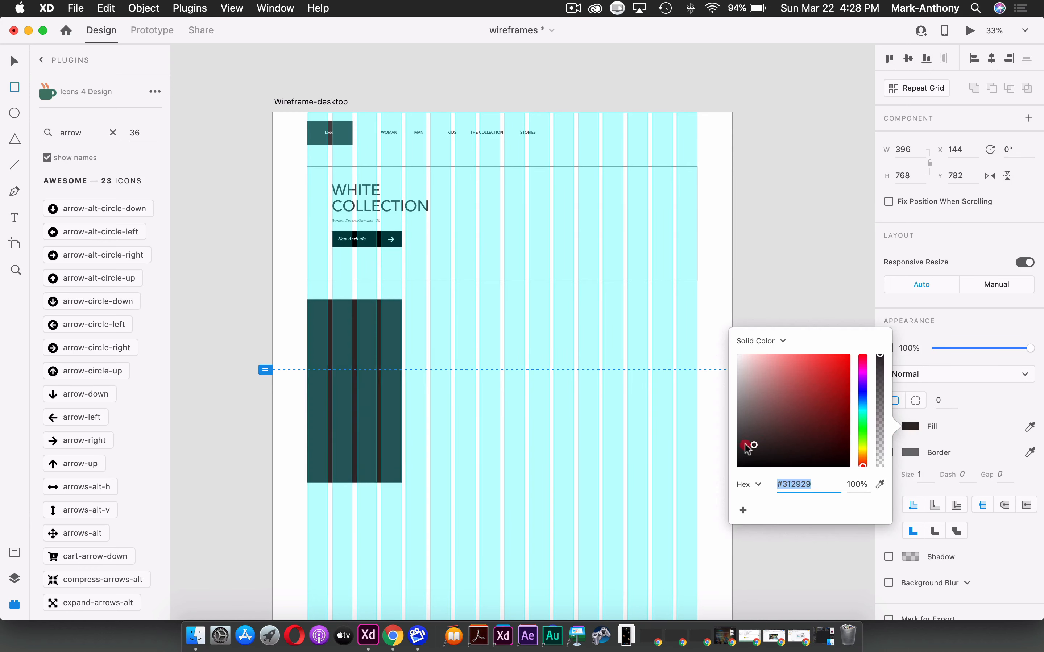
{"action": "left_click_drag", "start_coordinate": [747, 446], "coordinate": [705, 441]}
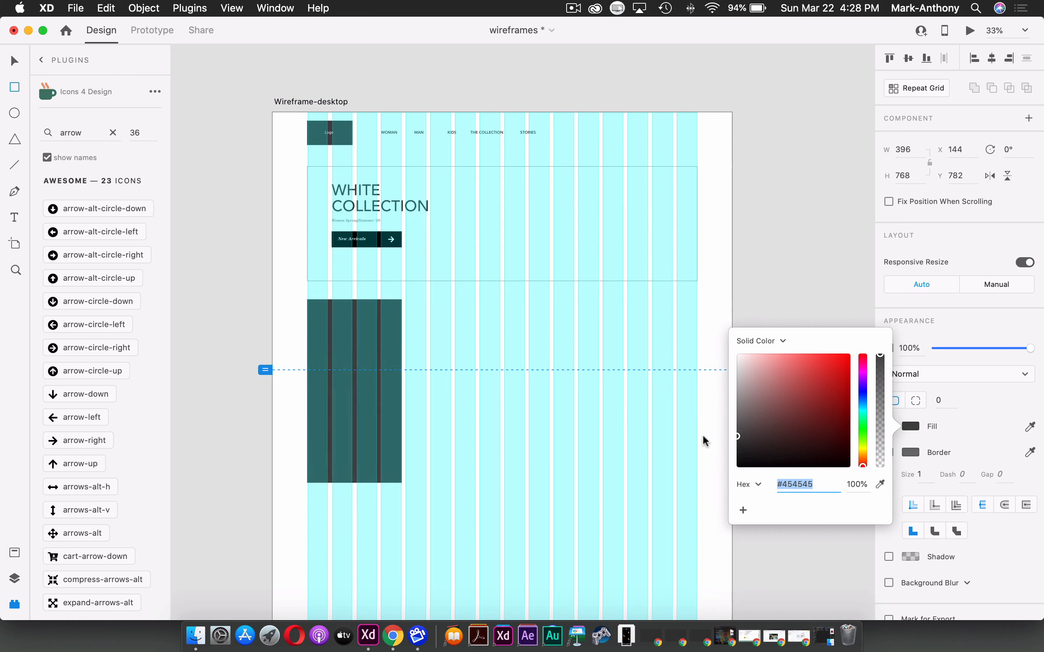
{"action": "left_click", "coordinate": [703, 436]}
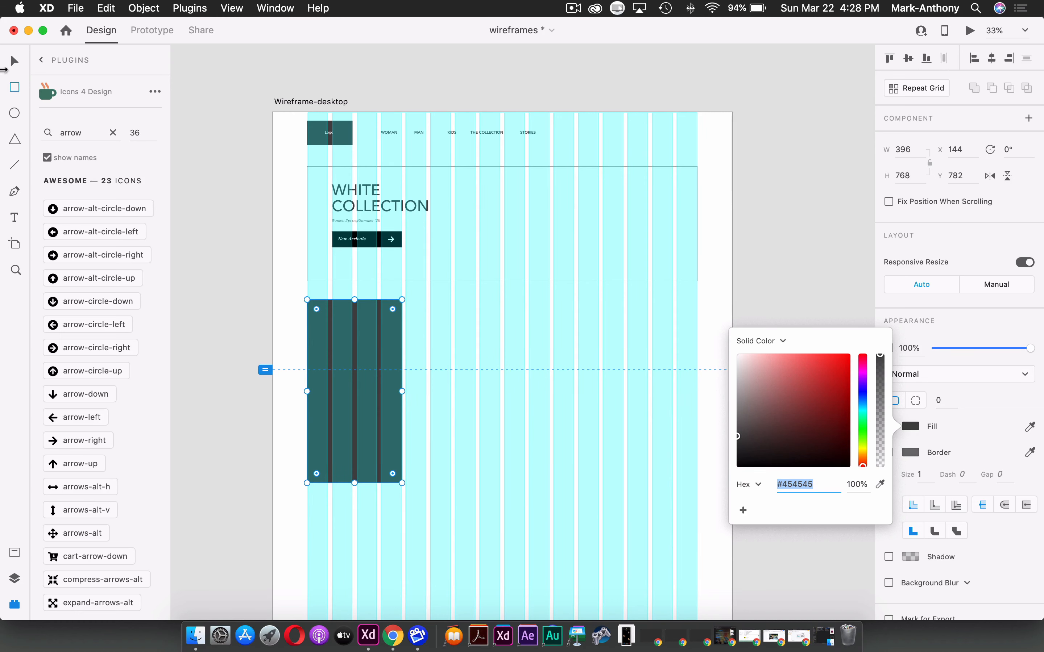
Duplicate the dark grey block across the remaining columns to form a row of four, and set the third block's height to 396 px.
{"action": "left_click", "coordinate": [14, 61]}
{"action": "left_click_drag", "start_coordinate": [366, 345], "coordinate": [651, 351]}
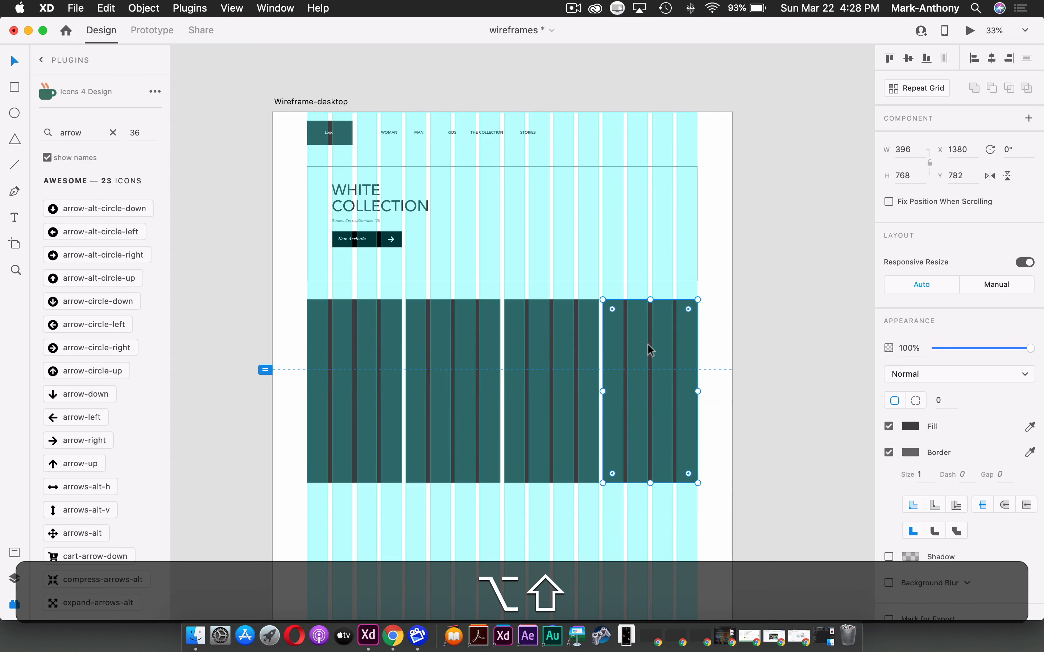
{"action": "left_click", "coordinate": [576, 360]}
{"action": "left_click_drag", "start_coordinate": [554, 482], "coordinate": [554, 401]}
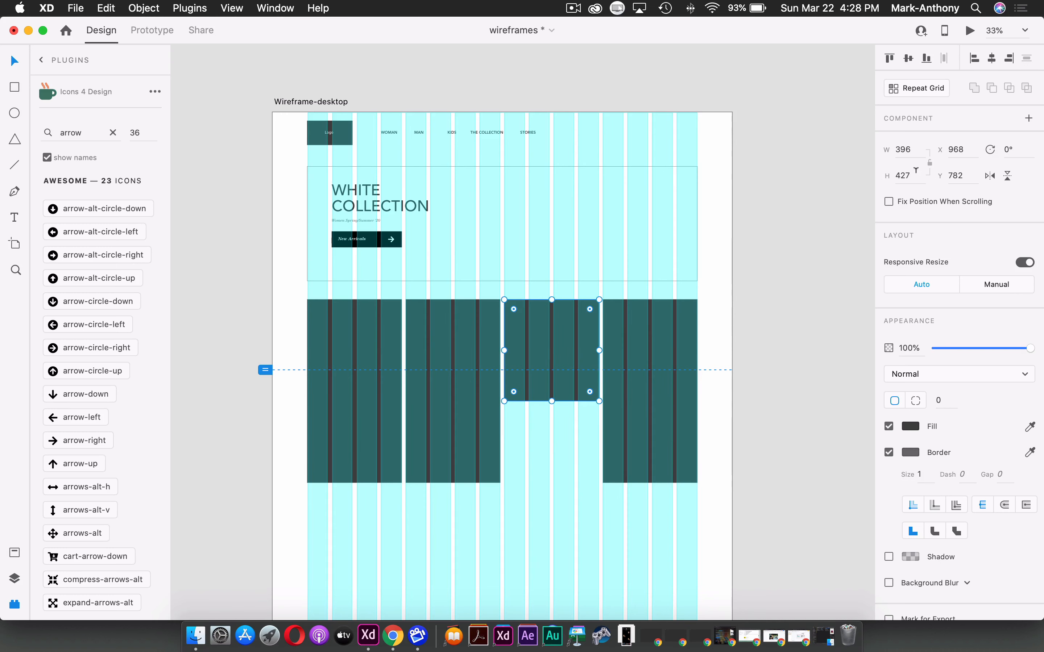
{"action": "left_click", "coordinate": [881, 176]}
{"action": "type", "text": "396"}
{"action": "key", "text": "Tab"}
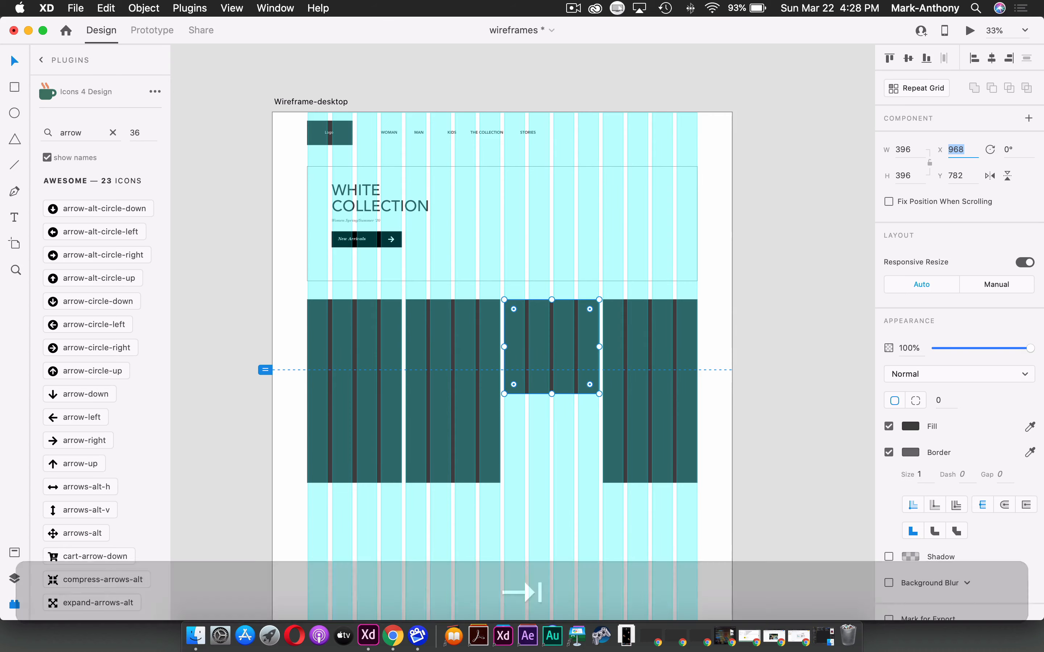
Duplicate the whole row of four blocks straight down to a second row at Y 1792.
{"action": "left_click", "coordinate": [394, 334]}
{"action": "left_click", "coordinate": [440, 337], "text": "shift"}
{"action": "left_click", "coordinate": [522, 333], "text": "shift"}
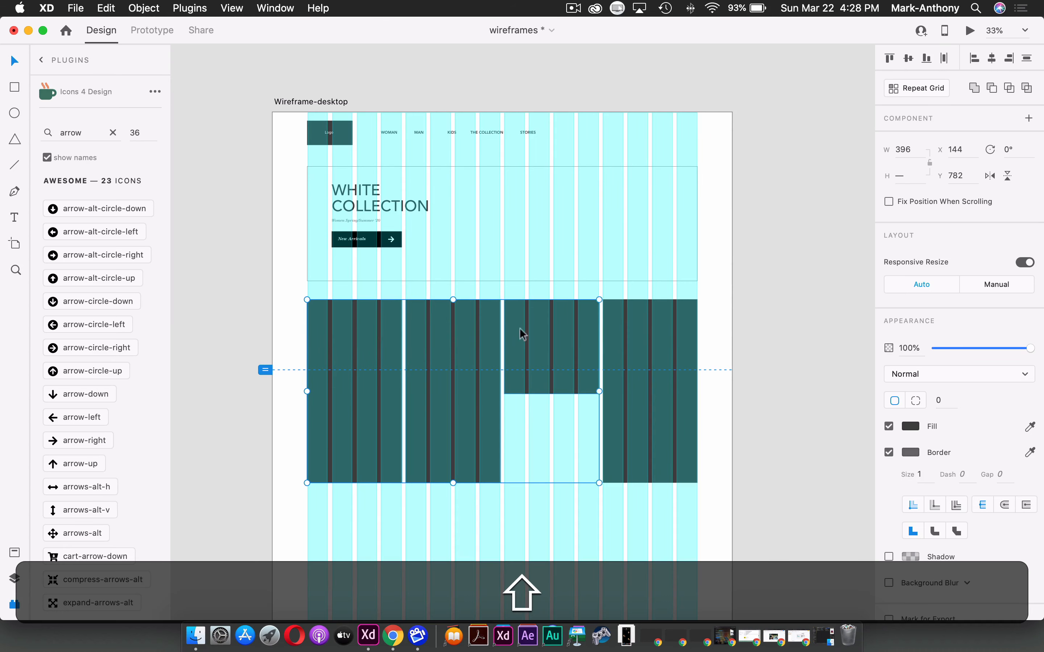
{"action": "left_click", "coordinate": [656, 327], "text": "shift"}
{"action": "scroll", "coordinate": [656, 327], "scroll_direction": "down", "scroll_amount": 5}
{"action": "left_click_drag", "start_coordinate": [455, 225], "coordinate": [459, 473]}
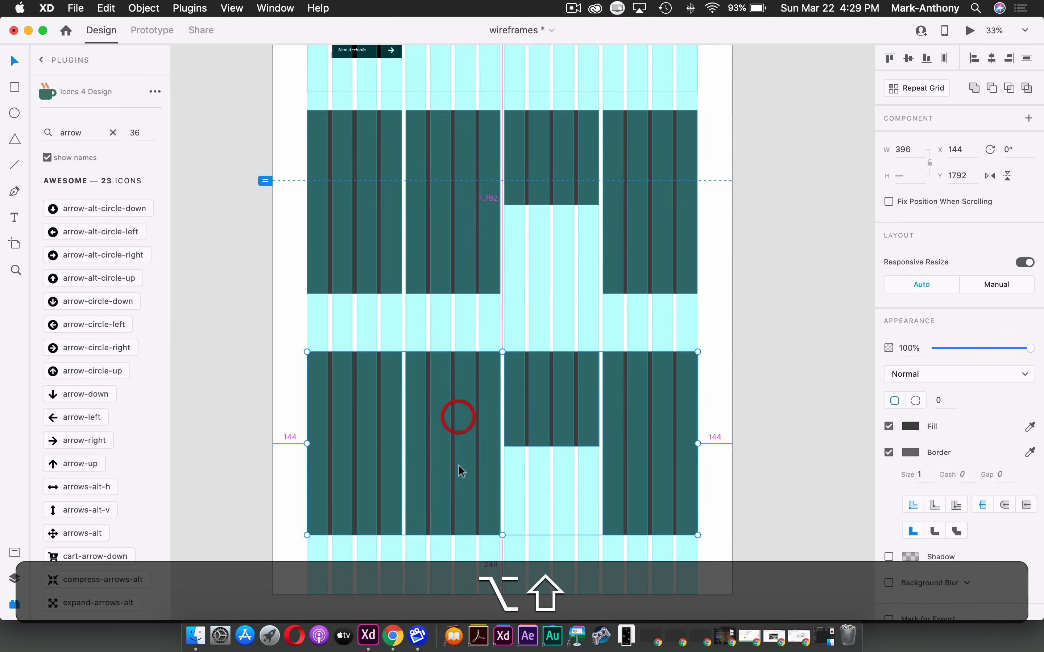
Replace the lower row's short third block with a copy of the tall fourth block, raised to sit beneath the upper short block.
{"action": "left_click", "coordinate": [682, 332]}
{"action": "left_click", "coordinate": [565, 376]}
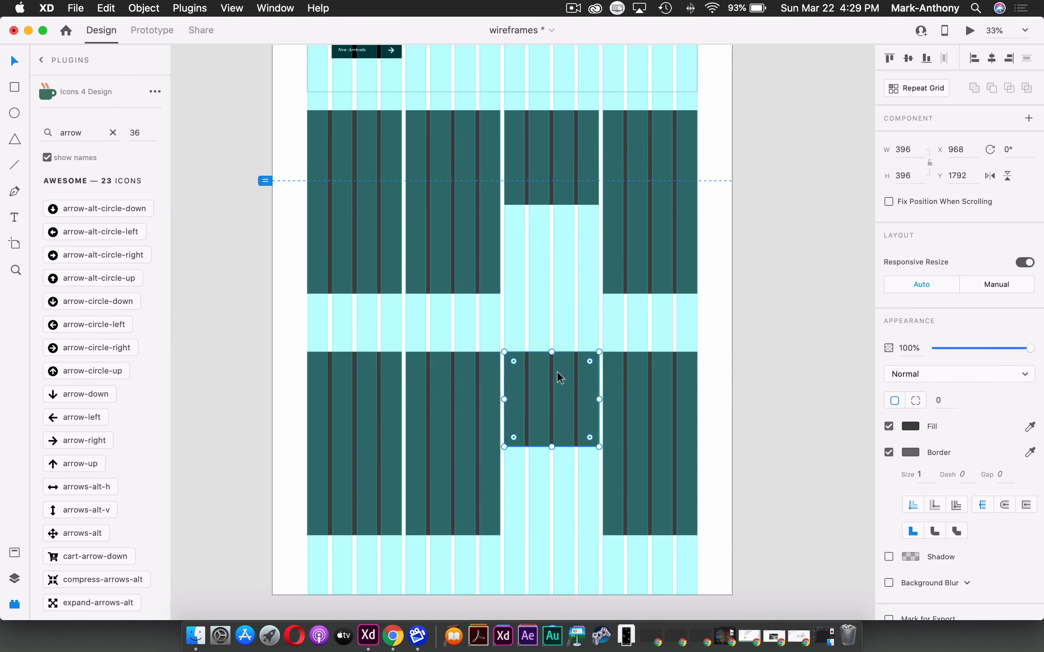
{"action": "key", "text": "BackSpace"}
{"action": "left_click_drag", "start_coordinate": [647, 401], "coordinate": [554, 310]}
Shorten the lower row's first, second and fourth blocks so they end level with the tall third-column block.
{"action": "left_click", "coordinate": [631, 476]}
{"action": "left_click", "coordinate": [478, 475], "text": "shift"}
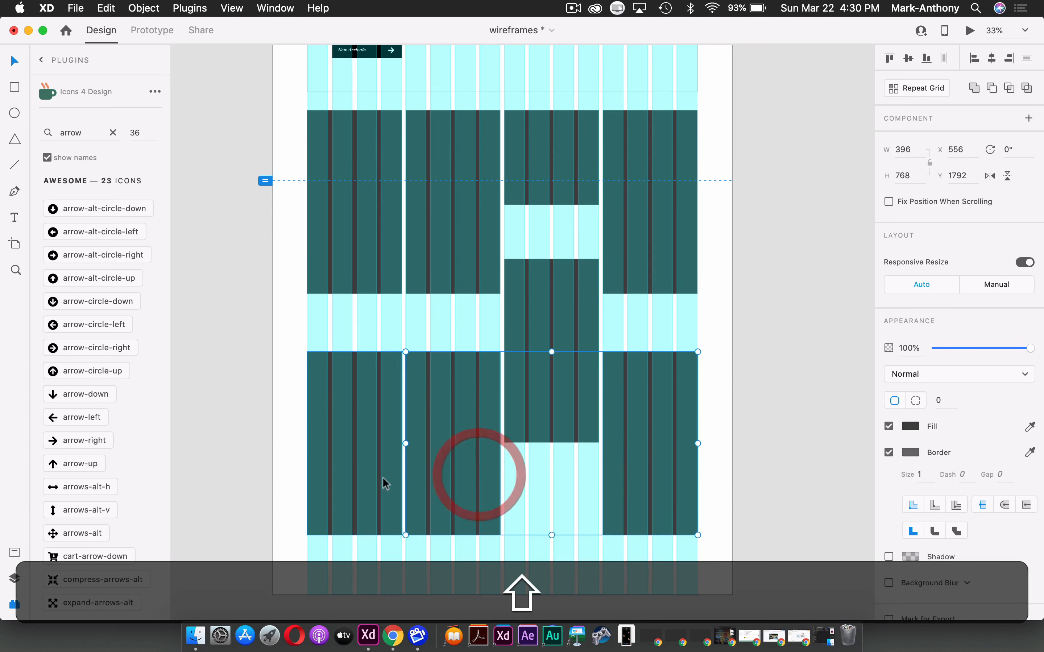
{"action": "left_click", "coordinate": [379, 480], "text": "shift"}
{"action": "left_click_drag", "start_coordinate": [502, 535], "coordinate": [504, 442]}
Delete the lower row's second block and widen the first block to span the first eight columns.
{"action": "left_click", "coordinate": [484, 478]}
{"action": "left_click", "coordinate": [459, 403]}
{"action": "key", "text": "BackSpace"}
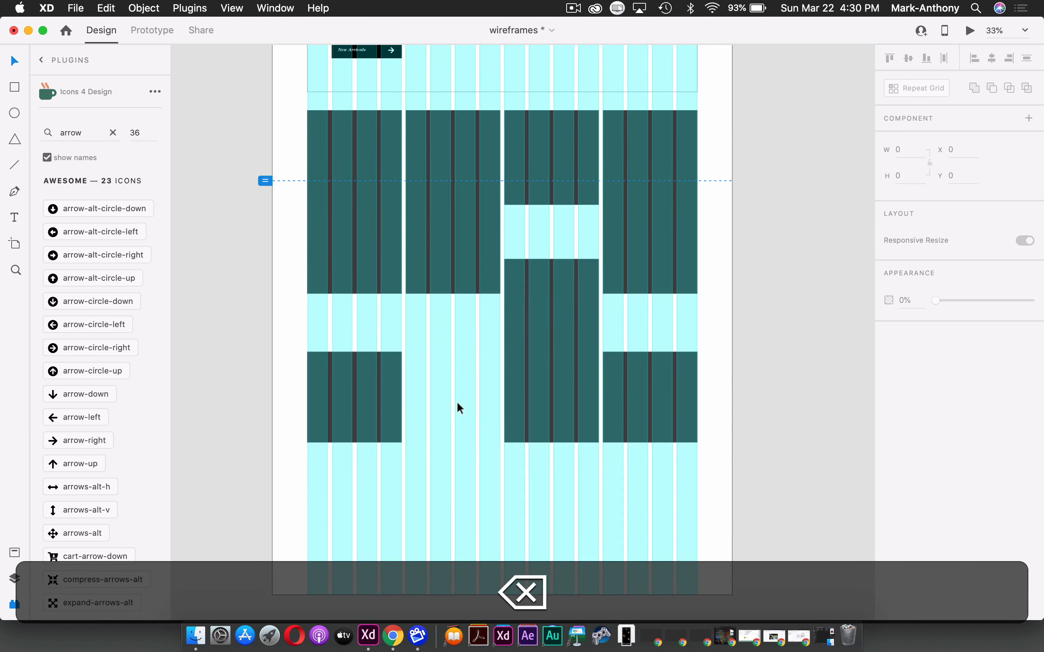
{"action": "left_click", "coordinate": [377, 408]}
{"action": "left_click_drag", "start_coordinate": [402, 397], "coordinate": [499, 402]}
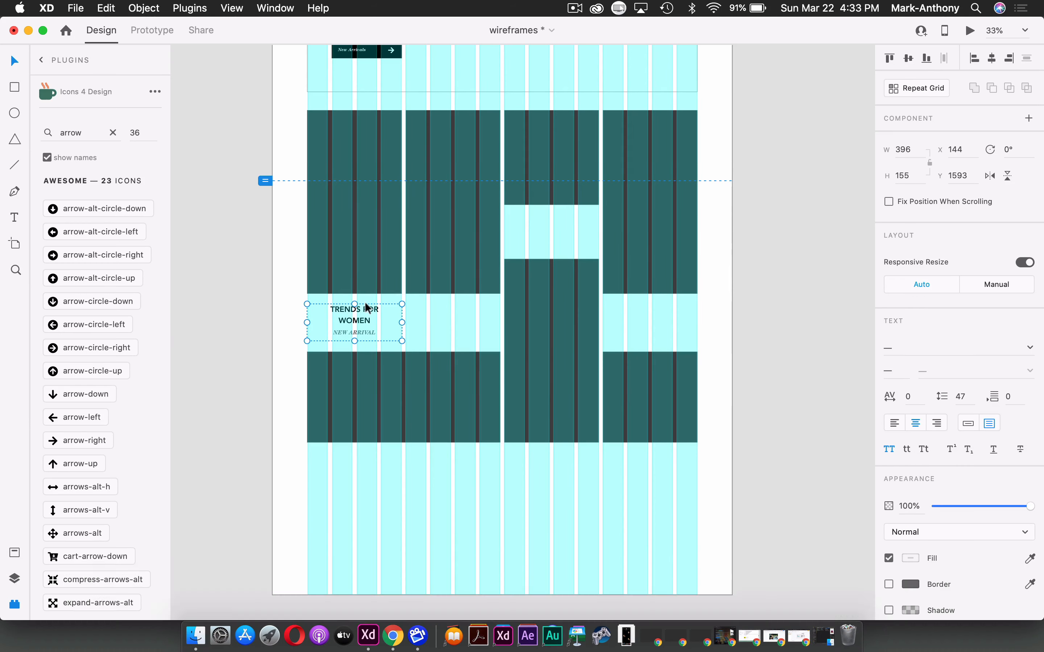
Copy the Trends For Women caption beneath the upper fourth block and change its title to "JEANS FOR ADVENTURE".
{"action": "left_click_drag", "start_coordinate": [365, 308], "coordinate": [655, 313]}
{"action": "double_click", "coordinate": [655, 313]}
{"action": "double_click", "coordinate": [635, 310]}
{"action": "type", "text": "JEANS FOR"}
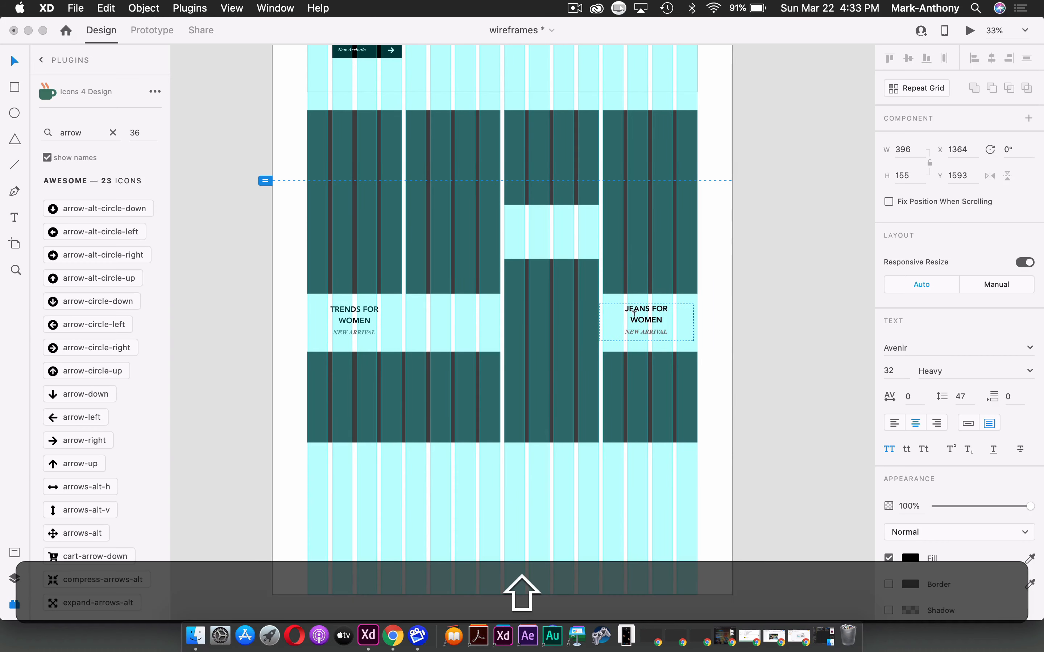
{"action": "double_click", "coordinate": [635, 319]}
{"action": "type", "text": "ADVENTURE"}
{"action": "key", "text": "Escape"}
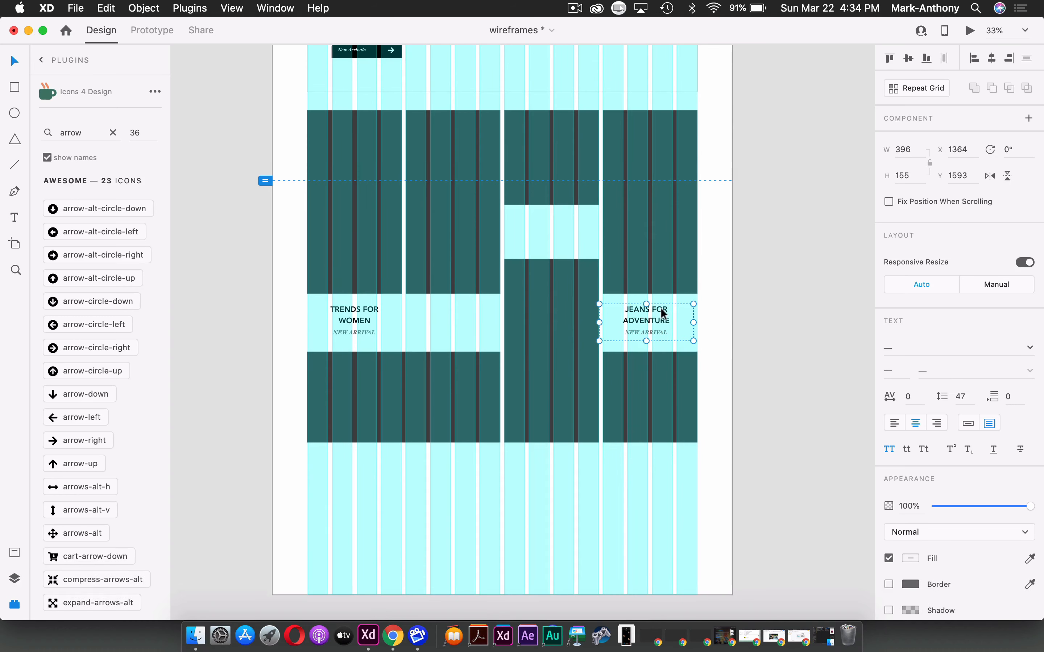
Copy the Jeans For Adventure caption beneath the upper second block and change it to "BASIC BLAZER" with the subtitle "WOMEN".
{"action": "left_click_drag", "start_coordinate": [663, 312], "coordinate": [468, 320]}
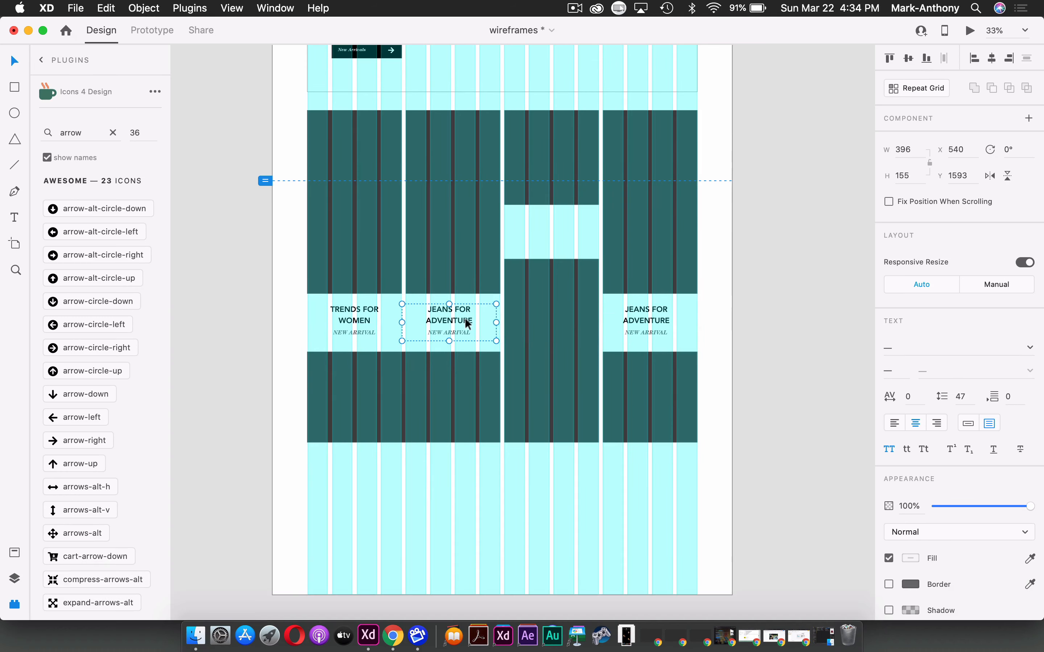
{"action": "triple_click", "coordinate": [474, 319]}
{"action": "type", "text": "BASIC BLAZER"}
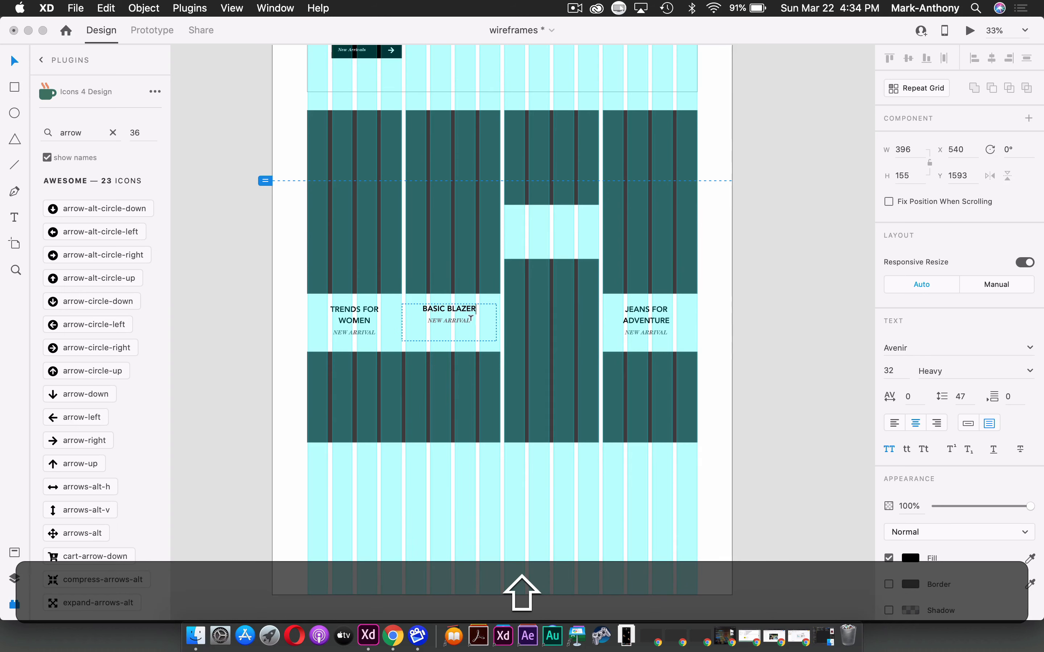
{"action": "left_click_drag", "start_coordinate": [470, 318], "coordinate": [426, 325]}
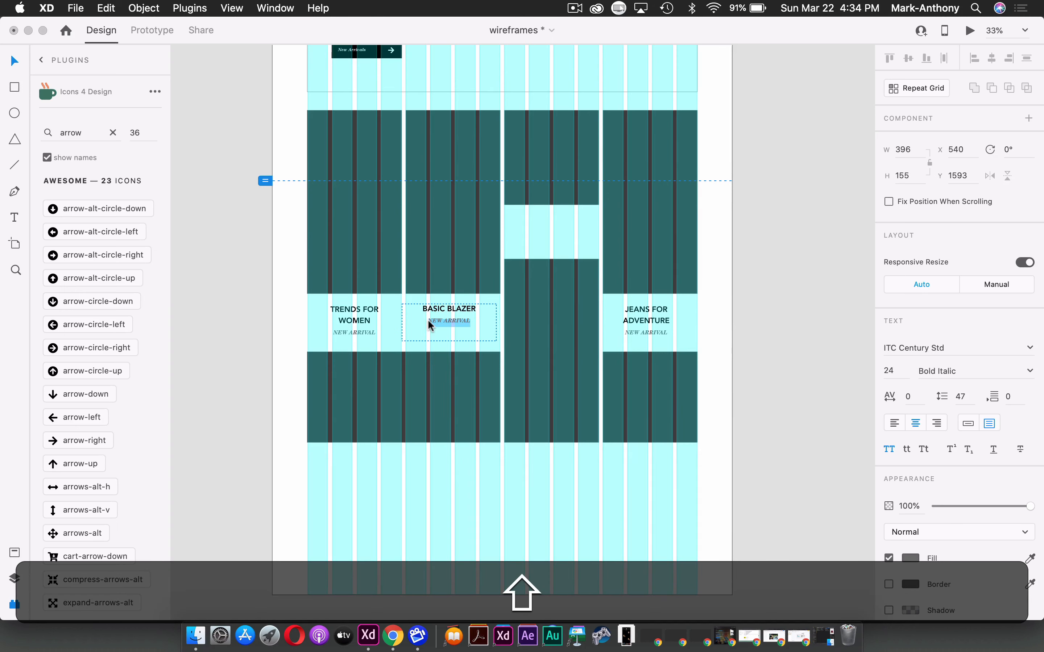
{"action": "type", "text": "WOMEN"}
{"action": "key", "text": "Escape"}
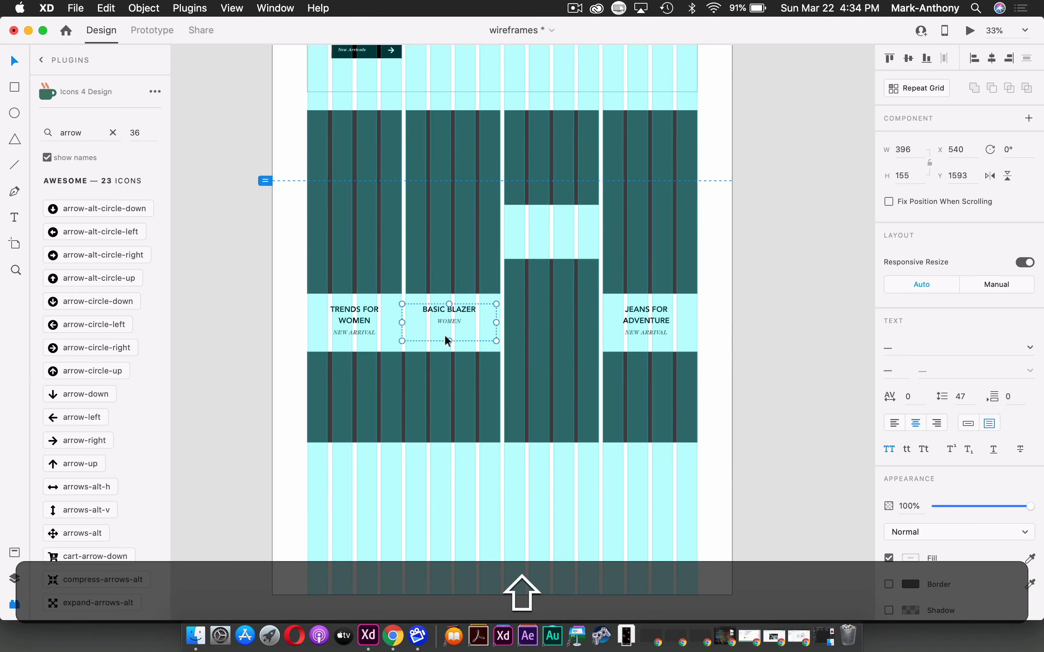
Copy the Basic Blazer caption into the gap between the third-column blocks and change it to "ESSENTIALS" with the subtitle "SALE".
{"action": "left_click_drag", "start_coordinate": [449, 341], "coordinate": [533, 260]}
{"action": "left_click_drag", "start_coordinate": [564, 232], "coordinate": [524, 233]}
{"action": "double_click", "coordinate": [565, 233]}
{"action": "type", "text": "ESSENTIALS"}
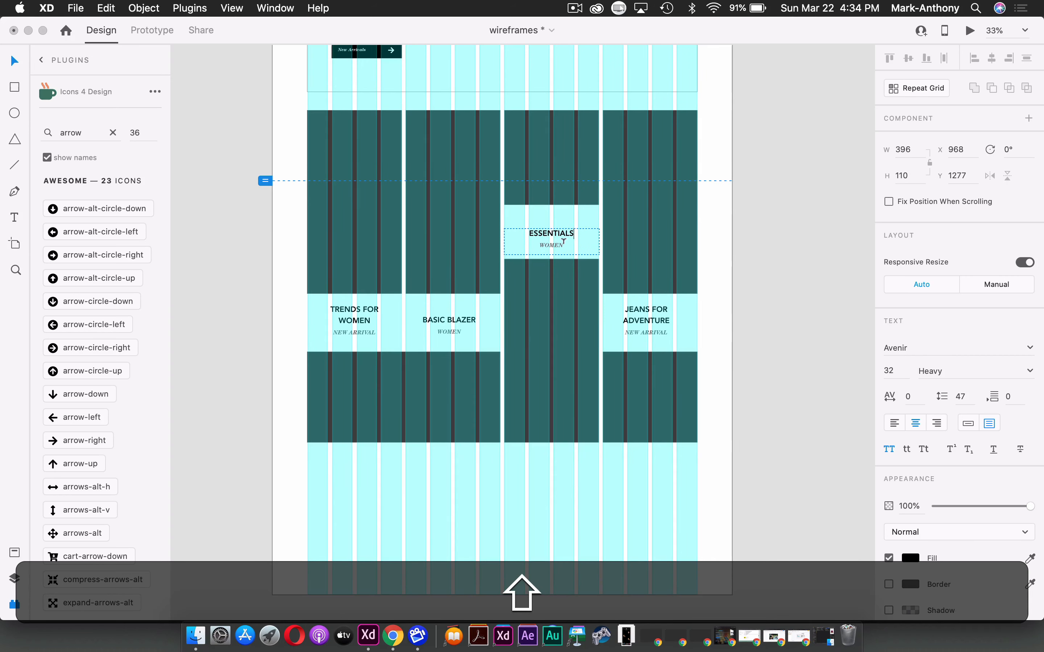
{"action": "double_click", "coordinate": [541, 246]}
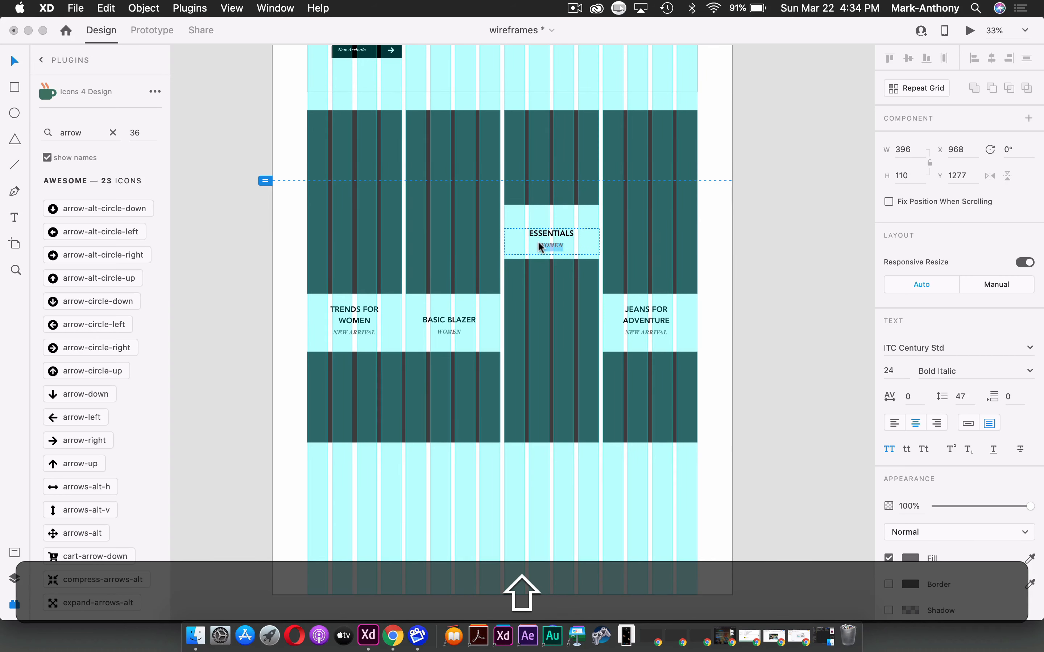
{"action": "type", "text": "SALE"}
{"action": "key", "text": "Escape"}
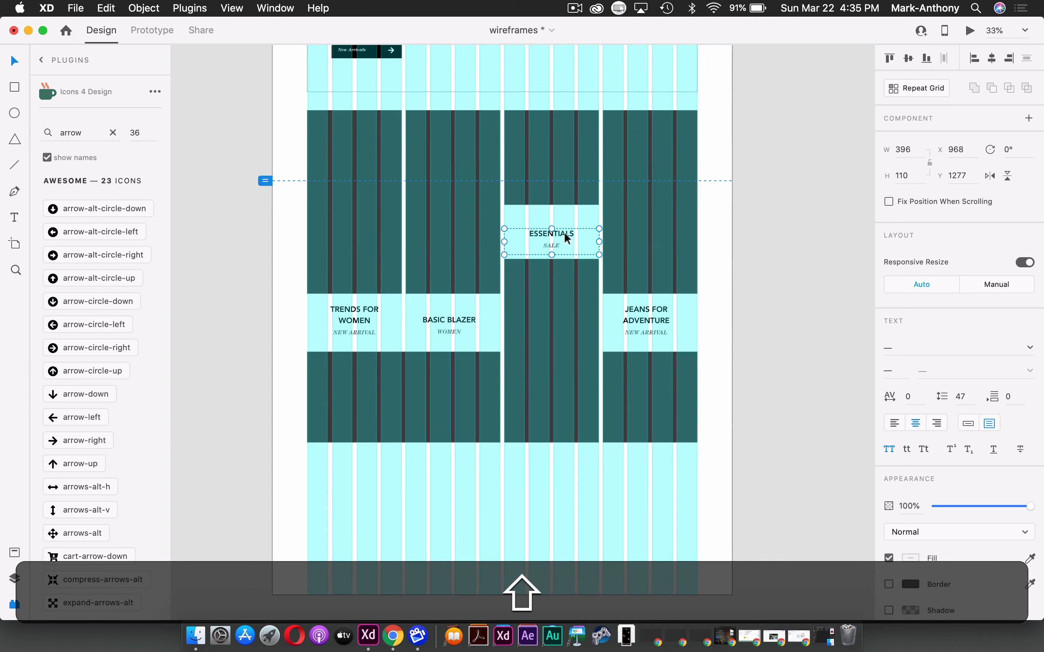
Copy the Essentials caption below the tall third-column block and change it to "ELEGANT SUIT" with the subtitle "MAN".
{"action": "left_click_drag", "start_coordinate": [568, 239], "coordinate": [542, 479]}
{"action": "double_click", "coordinate": [568, 465]}
{"action": "type", "text": "LEGANT SUIT "}
{"action": "type", "text": "MAN"}
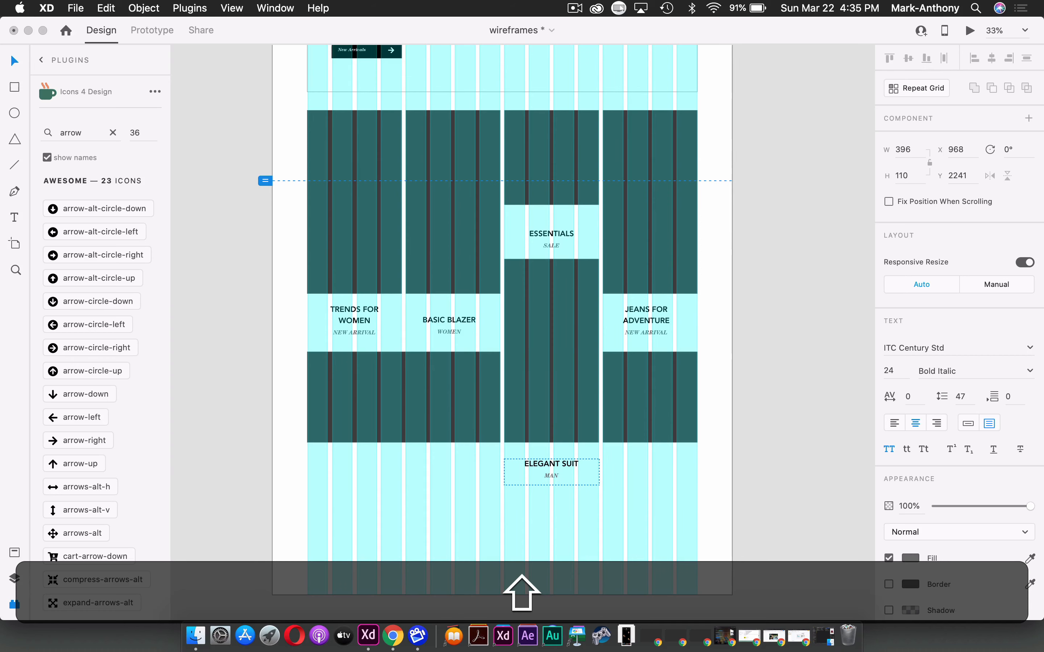
{"action": "key", "text": "Escape"}
Copy the Elegant Suit caption below the wide eight-column block and change it to "CARGO PANTS" with the subtitle "KIDS".
{"action": "left_click_drag", "start_coordinate": [555, 473], "coordinate": [420, 471]}
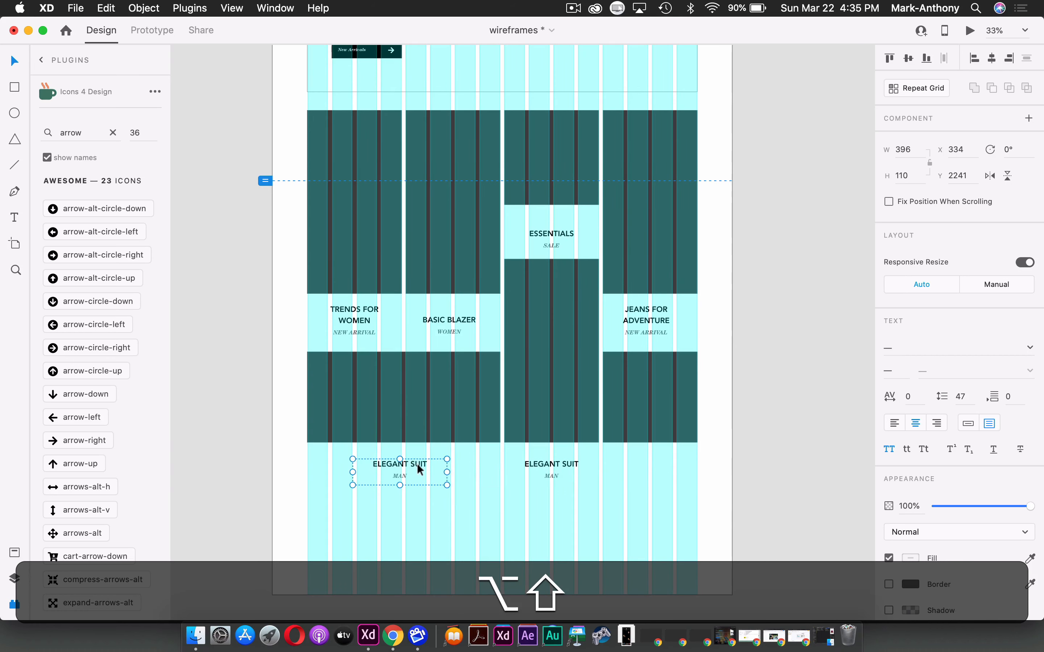
{"action": "double_click", "coordinate": [420, 470]}
{"action": "type", "text": "CARGO PAN"}
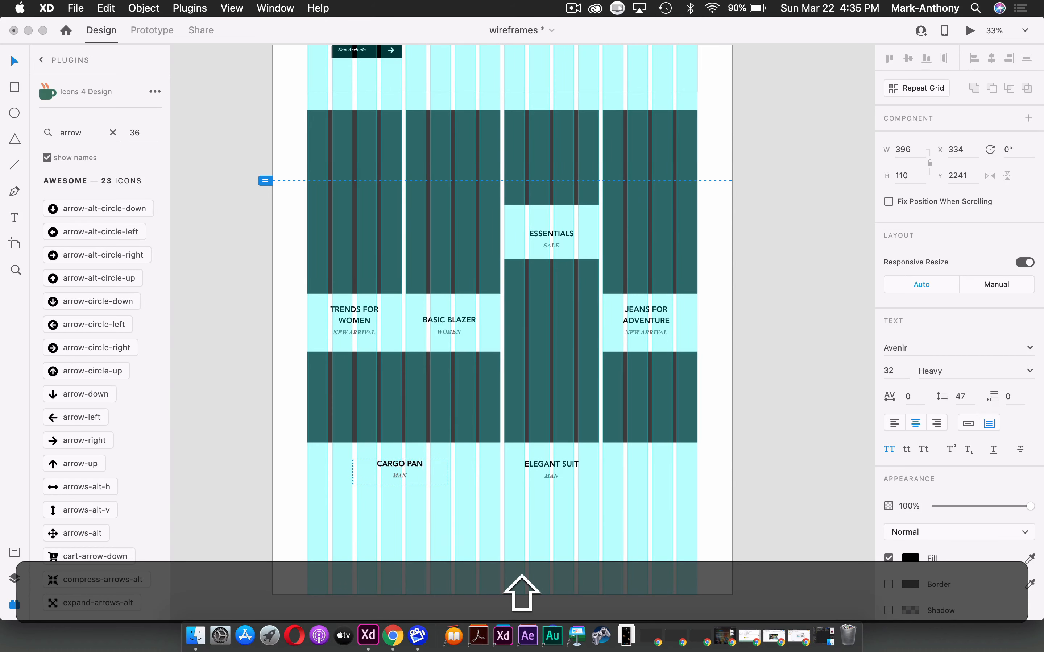
{"action": "type", "text": "TS"}
{"action": "double_click", "coordinate": [399, 476]}
{"action": "type", "text": "KIDS"}
{"action": "key", "text": "Escape"}
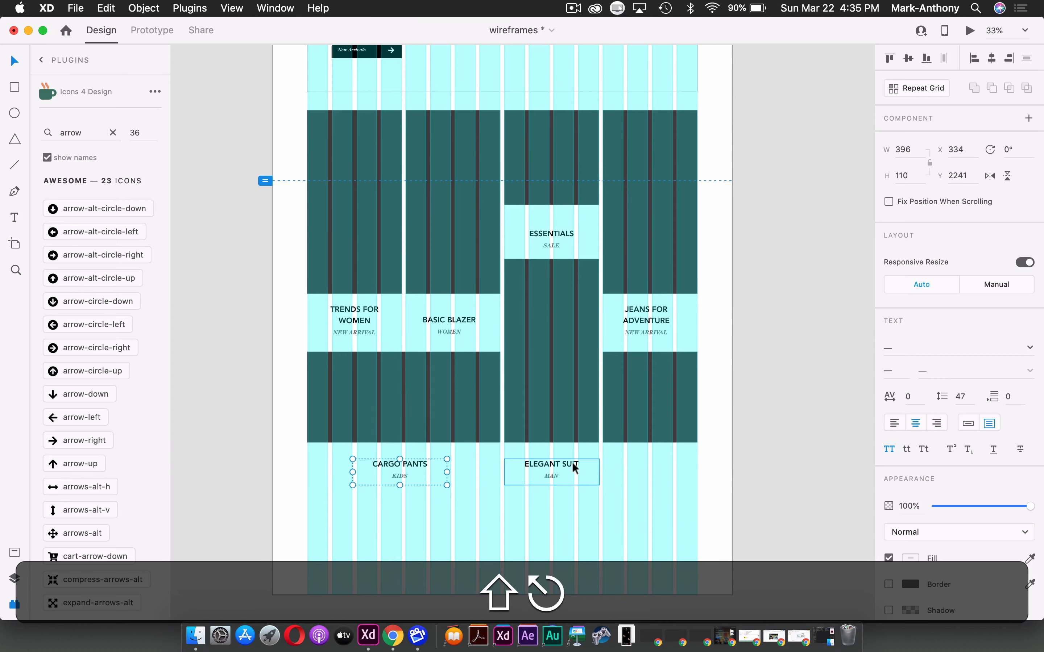
Copy the Elegant Suit caption below the lower fourth block and change it to "BEENIE" with the subtitle "ACCESSORIES".
{"action": "left_click_drag", "start_coordinate": [575, 468], "coordinate": [624, 465]}
{"action": "double_click", "coordinate": [670, 464]}
{"action": "type", "text": "B"}
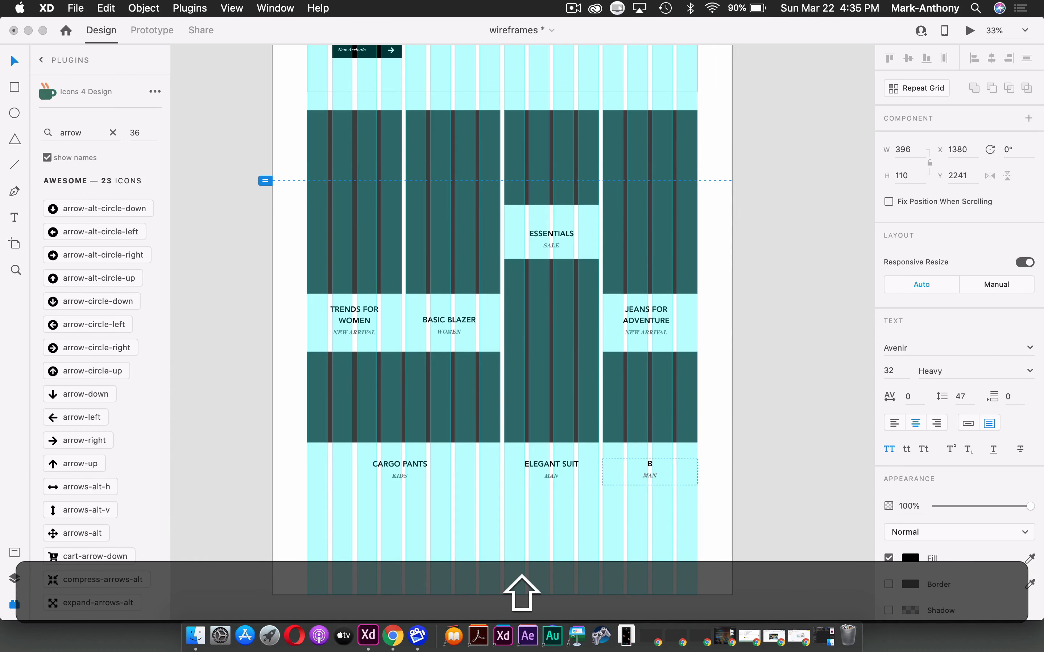
{"action": "type", "text": "EENIE"}
{"action": "double_click", "coordinate": [643, 478]}
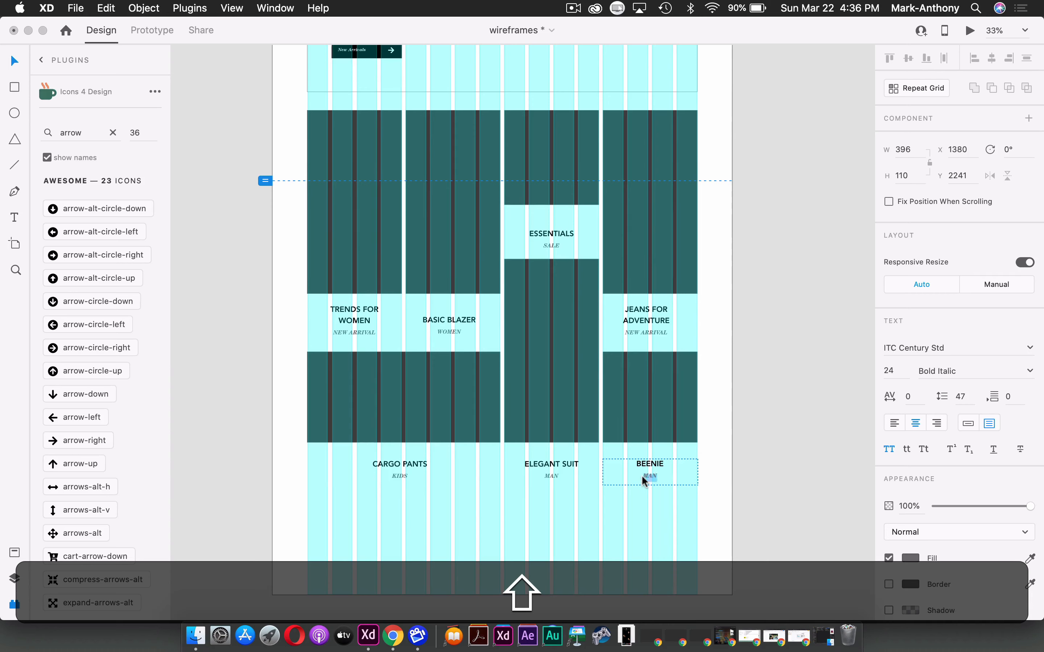
{"action": "type", "text": "ACCESSORIES"}
{"action": "key", "text": "Escape"}
{"action": "left_click", "coordinate": [454, 330]}
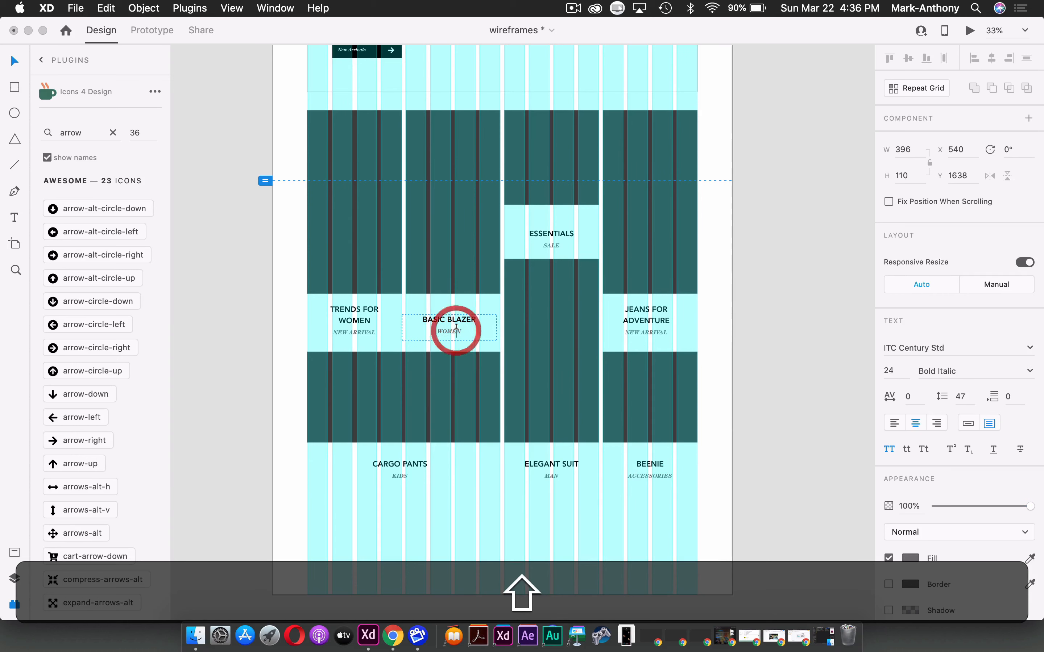
{"action": "left_click", "coordinate": [766, 470]}
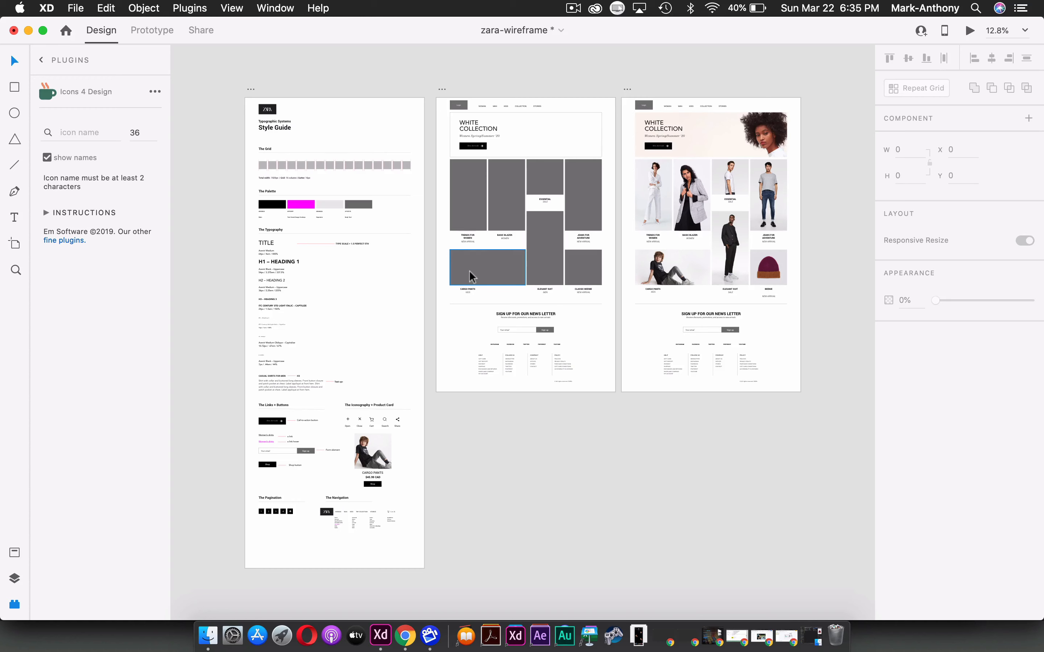
Examine the style guide artboard in zara-wireframe, from the navigation, pagination and buttons to the typography, palette and grid.
{"action": "key", "text": "z"}
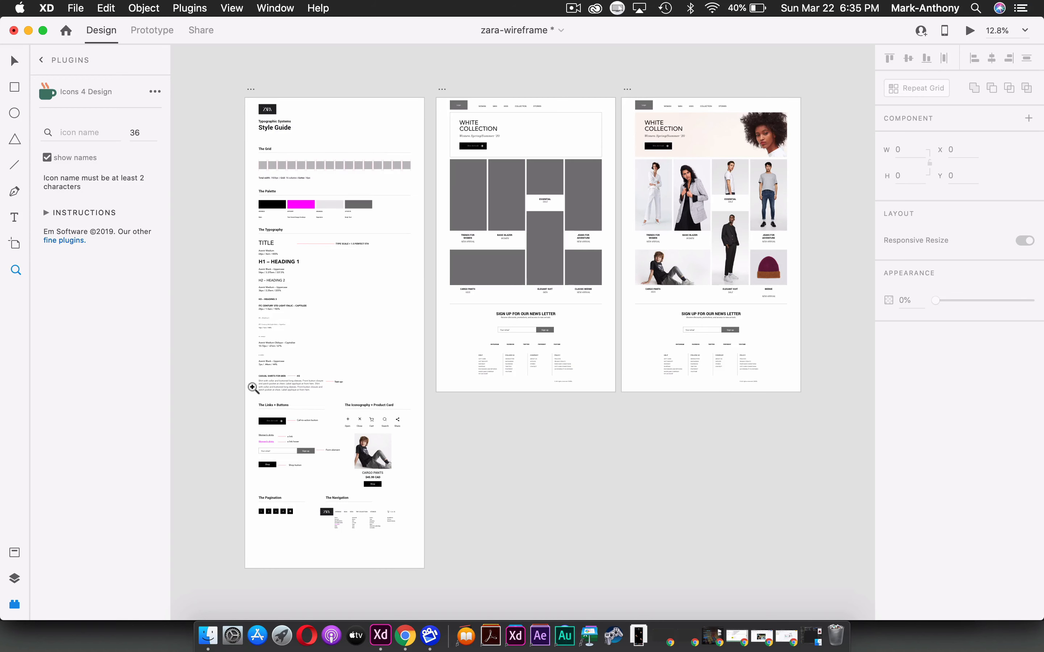
{"action": "left_click_drag", "start_coordinate": [245, 390], "coordinate": [426, 532]}
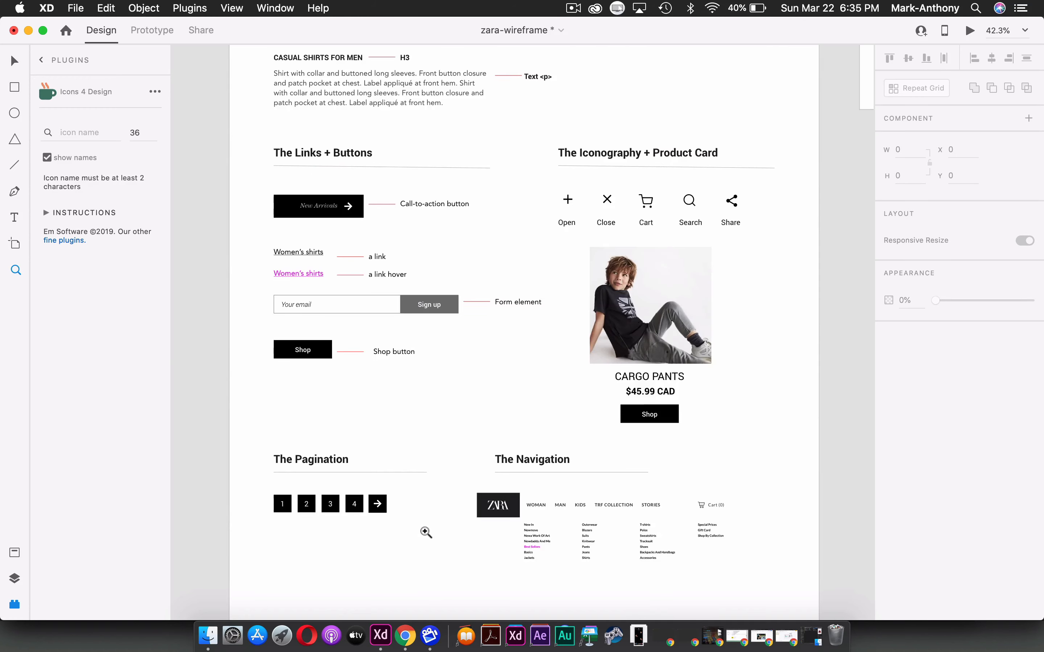
{"action": "scroll", "coordinate": [452, 456], "scroll_direction": "up", "scroll_amount": 10}
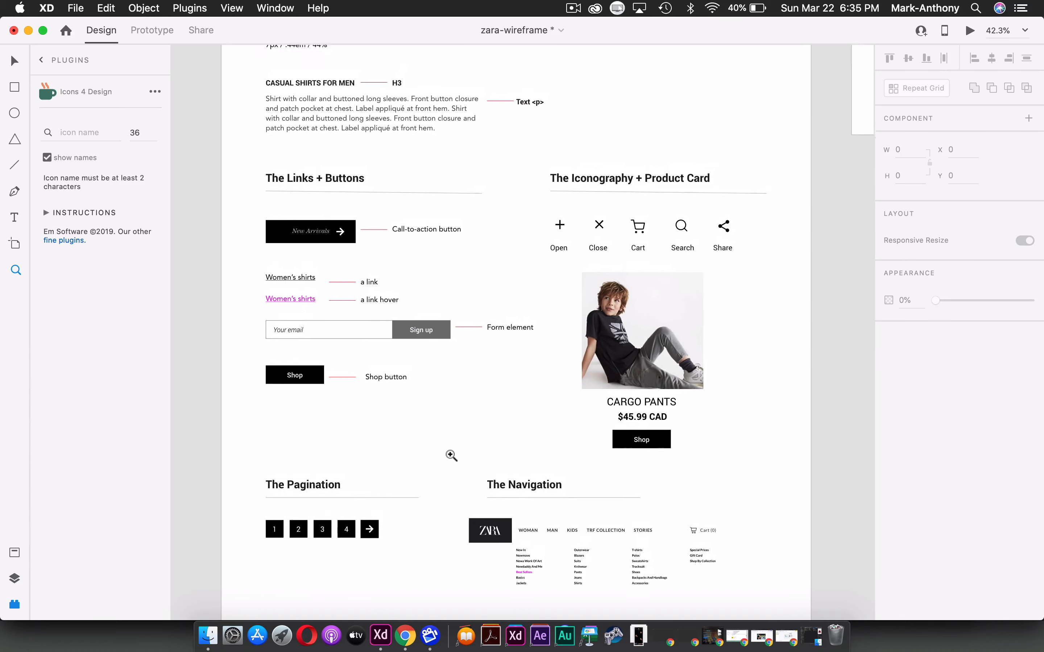
{"action": "scroll", "coordinate": [451, 456], "scroll_direction": "up", "scroll_amount": 15}
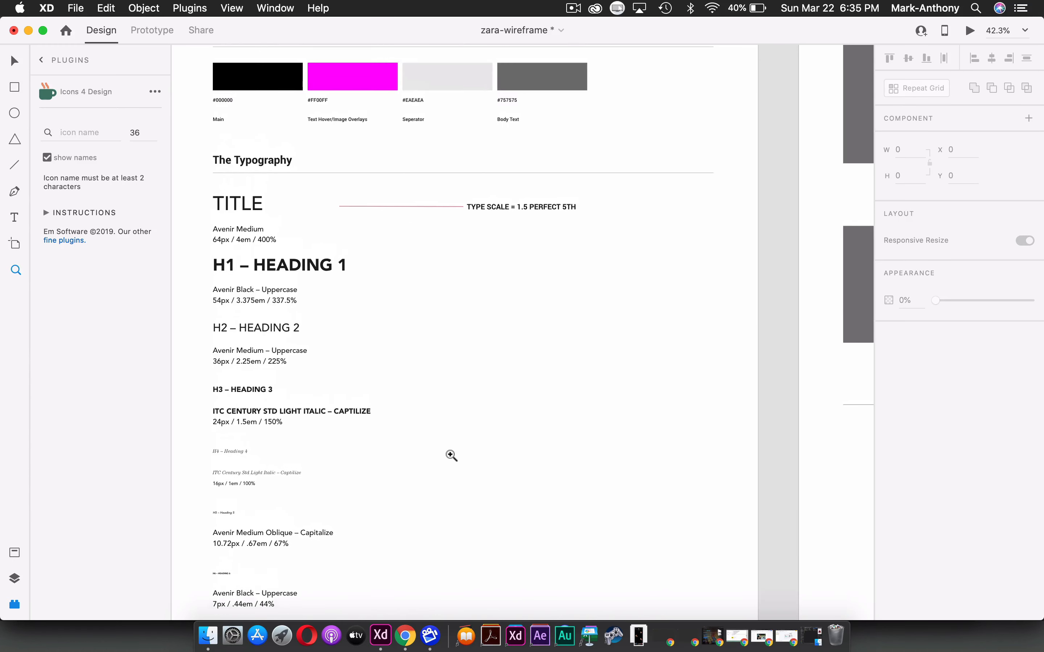
{"action": "scroll", "coordinate": [451, 456], "scroll_direction": "up", "scroll_amount": 15}
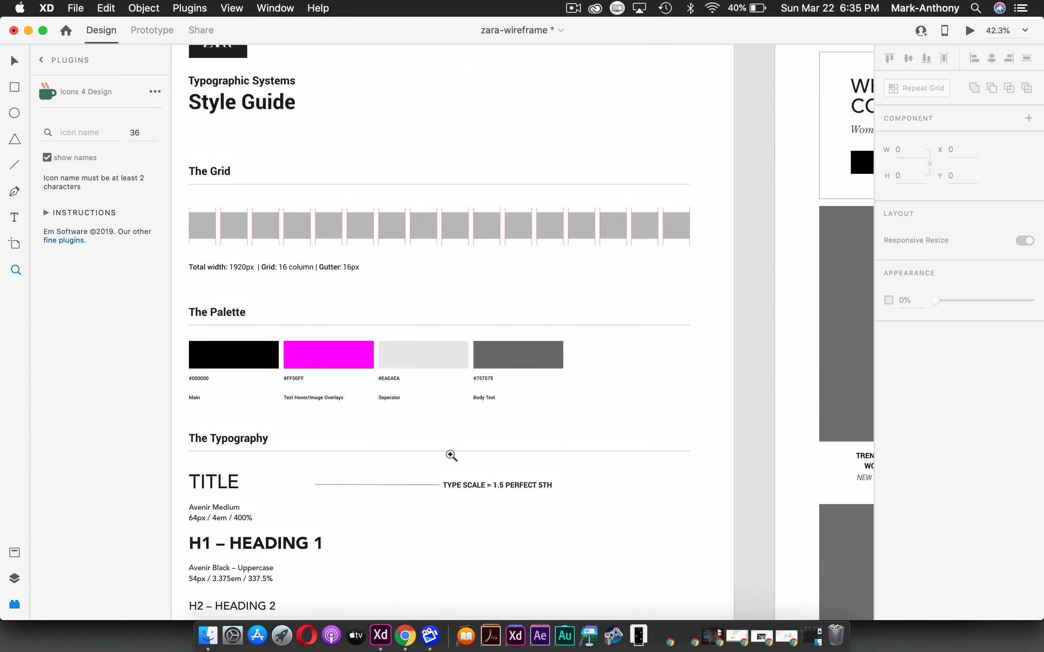
{"action": "scroll", "coordinate": [452, 456], "scroll_direction": "up", "scroll_amount": 2}
Examine the finished wireframe artboard and the web page mockup beside it, from banner and image blocks to newsletter form and footer.
{"action": "scroll", "coordinate": [451, 456], "scroll_direction": "right", "scroll_amount": 20}
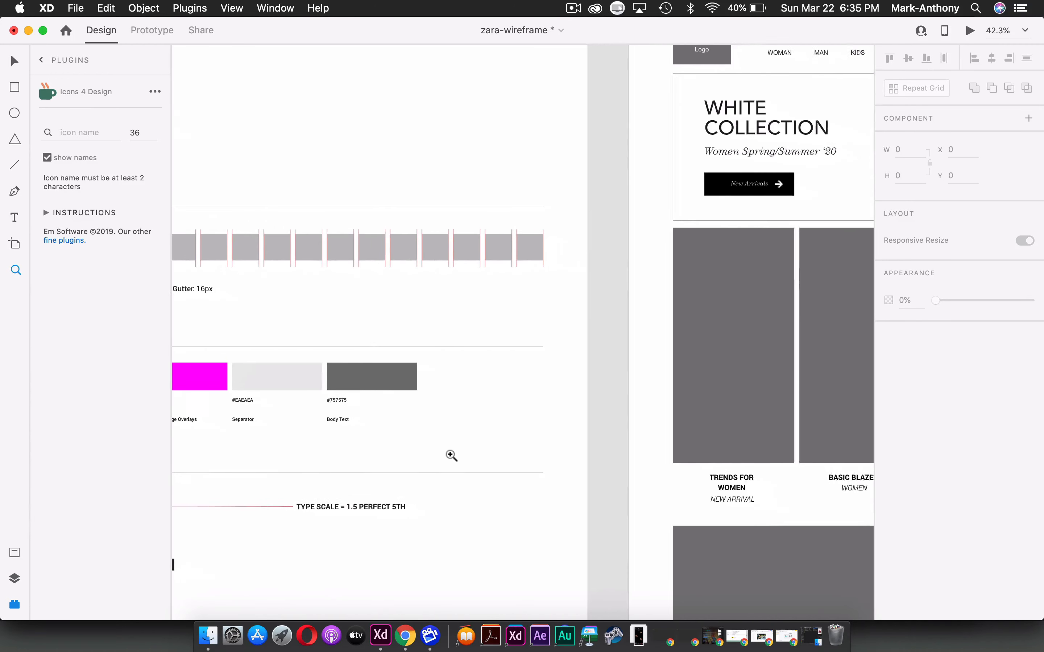
{"action": "scroll", "coordinate": [451, 455], "scroll_direction": "right", "scroll_amount": 5}
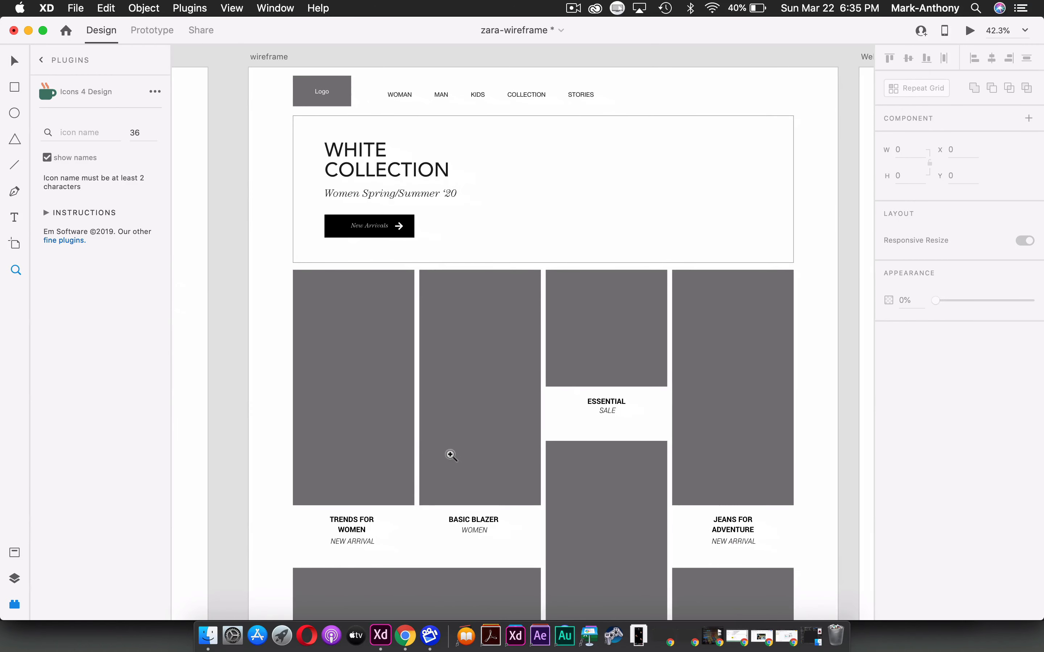
{"action": "scroll", "coordinate": [451, 456], "scroll_direction": "down", "scroll_amount": 6}
{"action": "scroll", "coordinate": [451, 455], "scroll_direction": "down", "scroll_amount": 20}
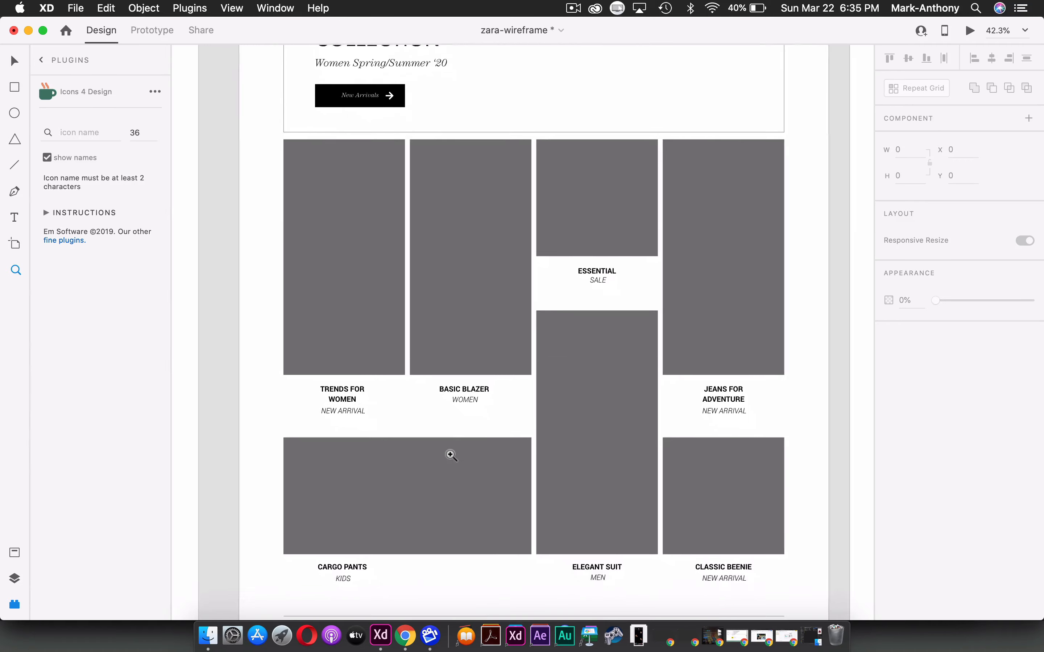
{"action": "scroll", "coordinate": [452, 456], "scroll_direction": "down", "scroll_amount": 3}
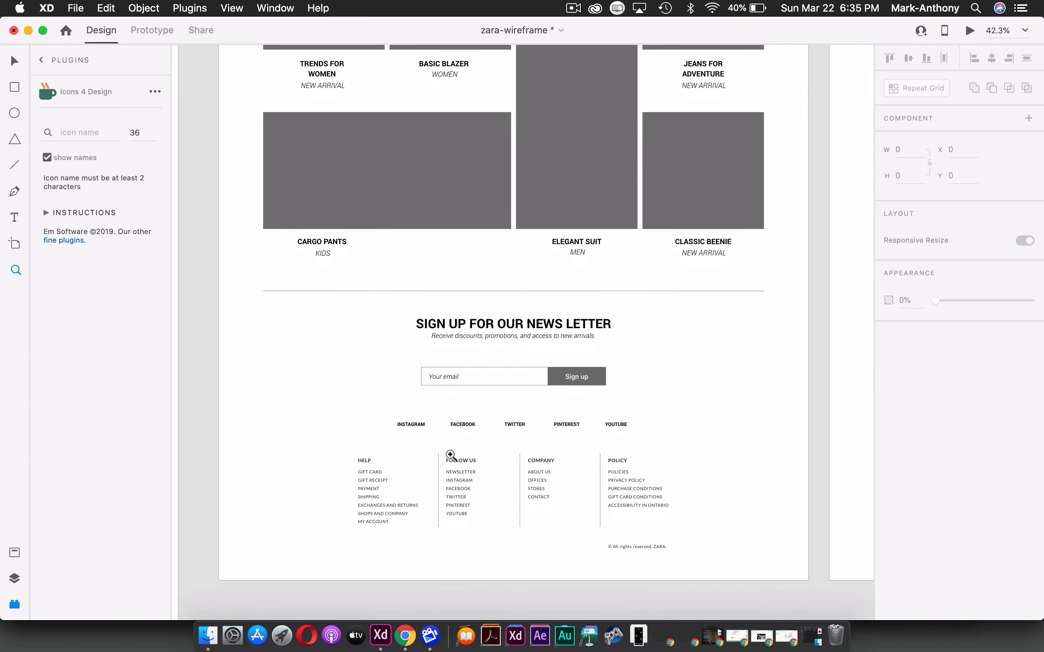
{"action": "scroll", "coordinate": [451, 456], "scroll_direction": "right", "scroll_amount": 20}
{"action": "scroll", "coordinate": [451, 455], "scroll_direction": "right", "scroll_amount": 13}
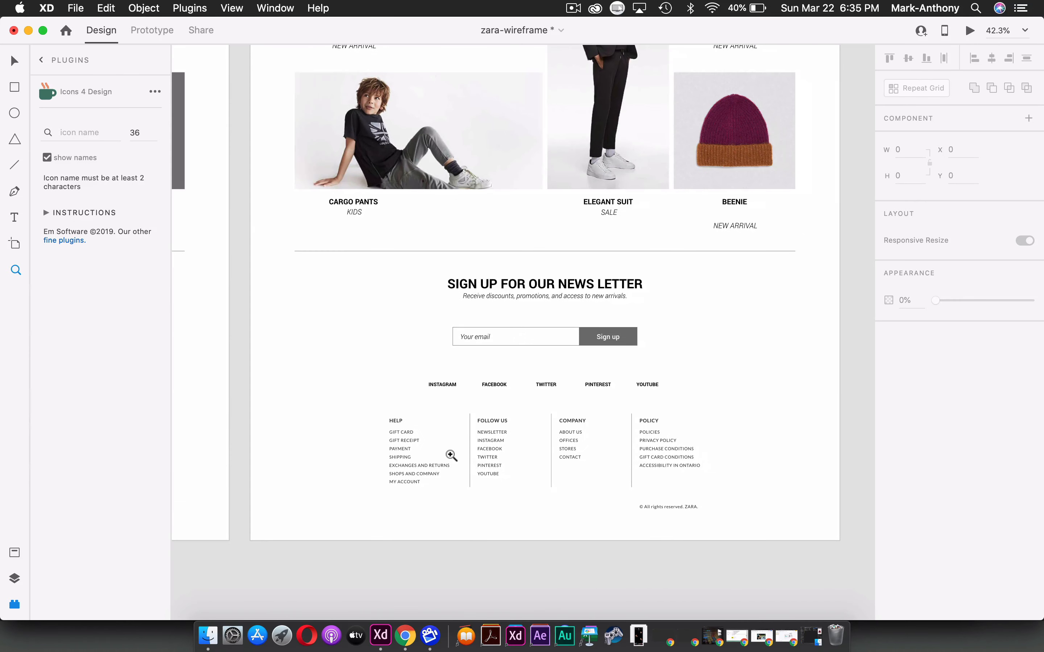
{"action": "scroll", "coordinate": [451, 455], "scroll_direction": "up", "scroll_amount": 10}
{"action": "scroll", "coordinate": [451, 455], "scroll_direction": "up", "scroll_amount": 20}
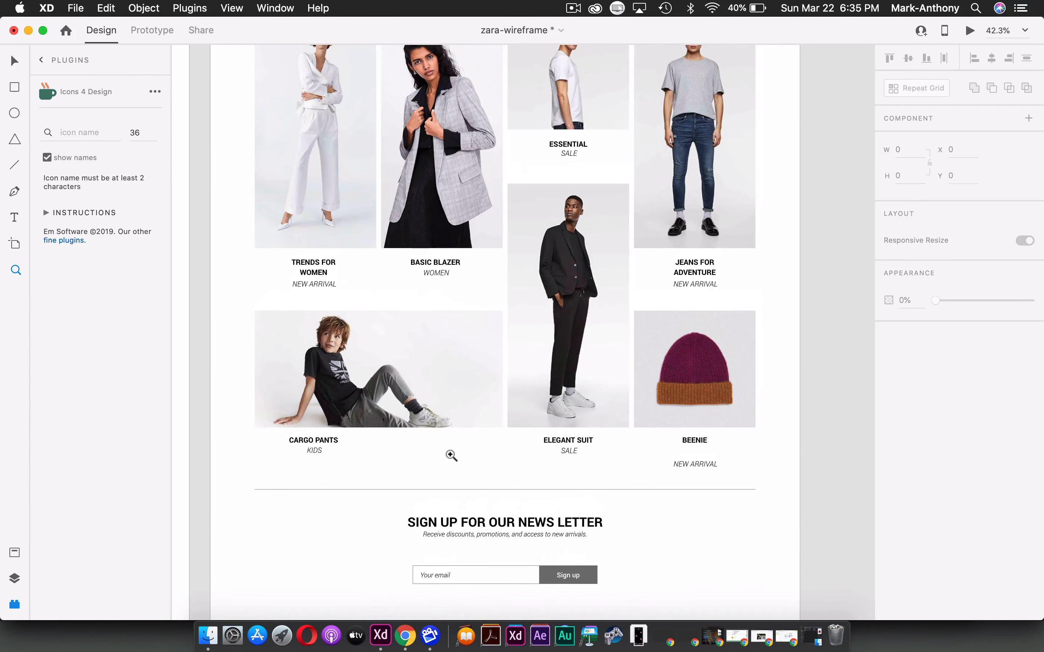